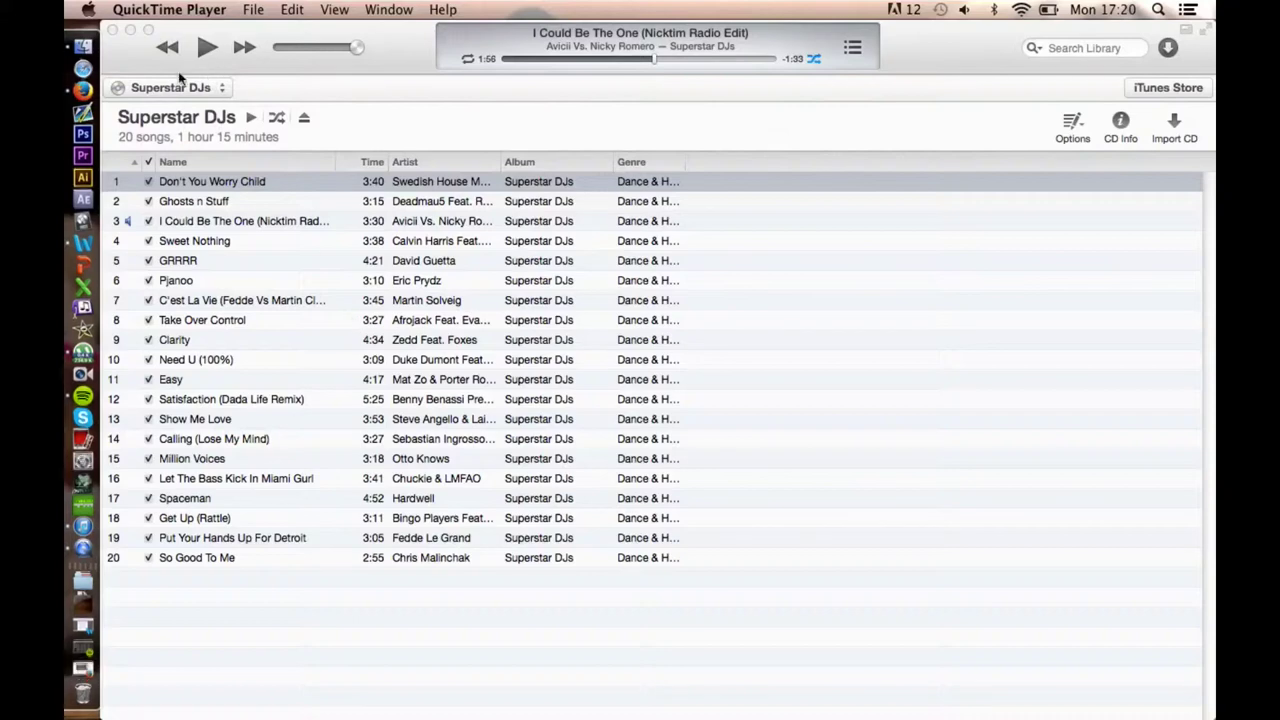
Lower the volume, hide iTunes, and launch Cinema 4D from a Spotlight search for 'cinema'
{"action": "key", "text": "XF86AudioLowerVolume"}
{"action": "left_click", "coordinate": [129, 29]}
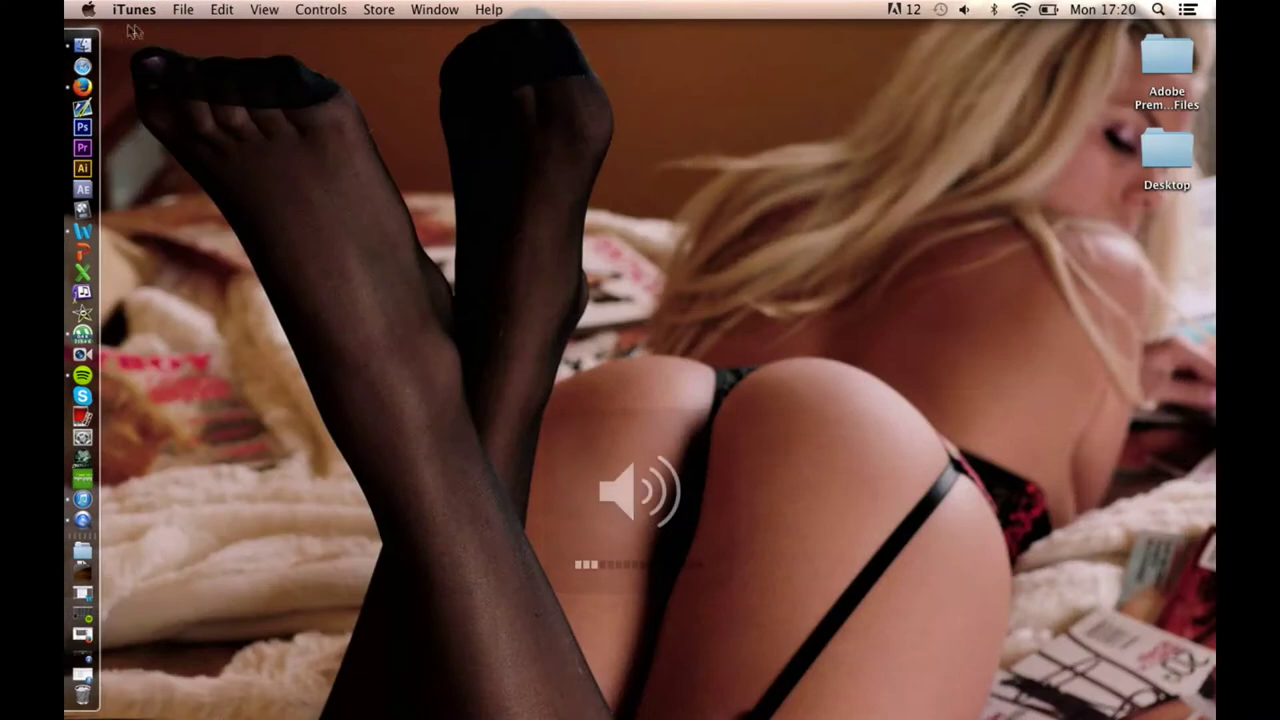
{"action": "left_click", "coordinate": [1160, 9]}
{"action": "type", "text": "cinema"}
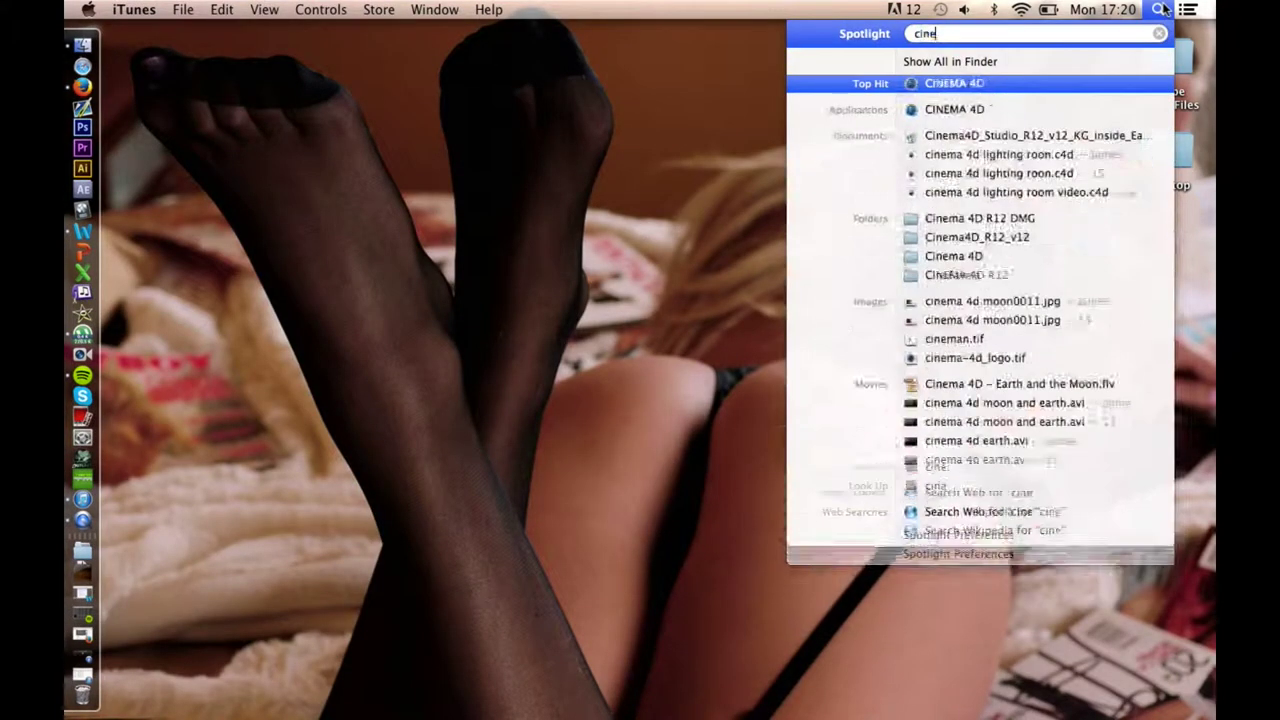
{"action": "key", "text": "Return"}
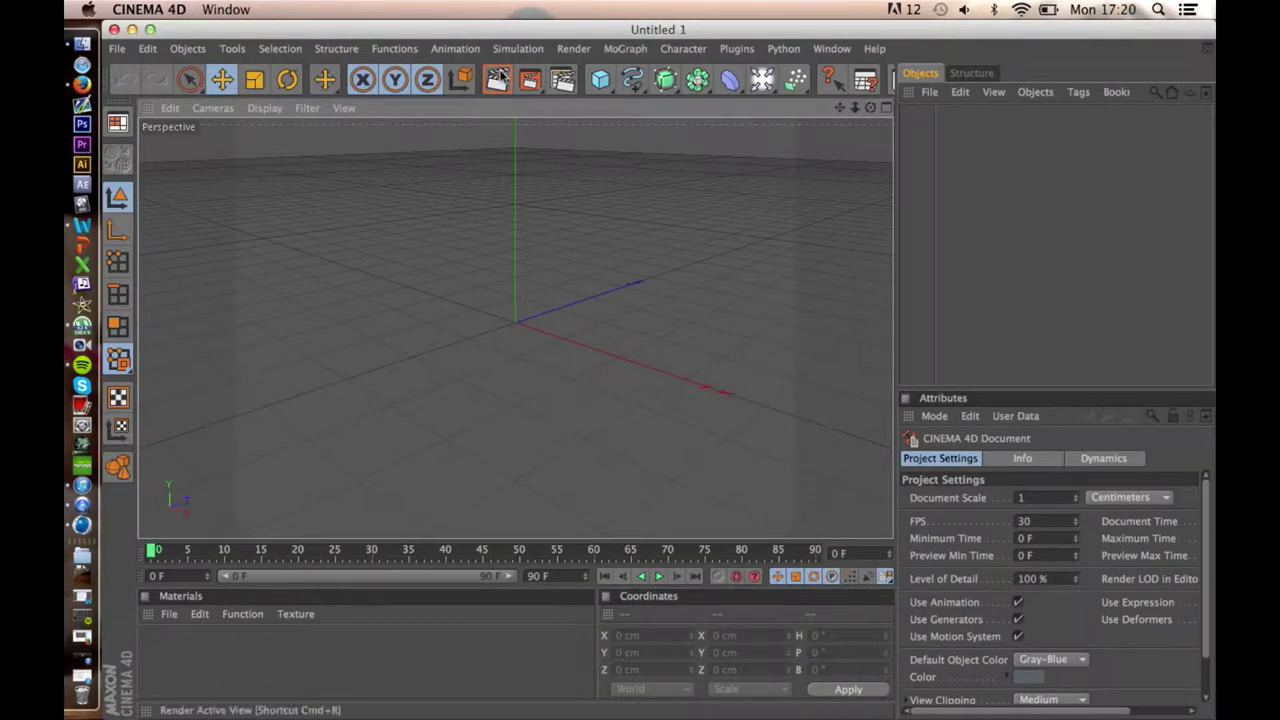
Add a Sphere and set its type to Icosahedron
{"action": "left_click_drag", "start_coordinate": [613, 88], "coordinate": [760, 140]}
{"action": "left_click", "coordinate": [1040, 531]}
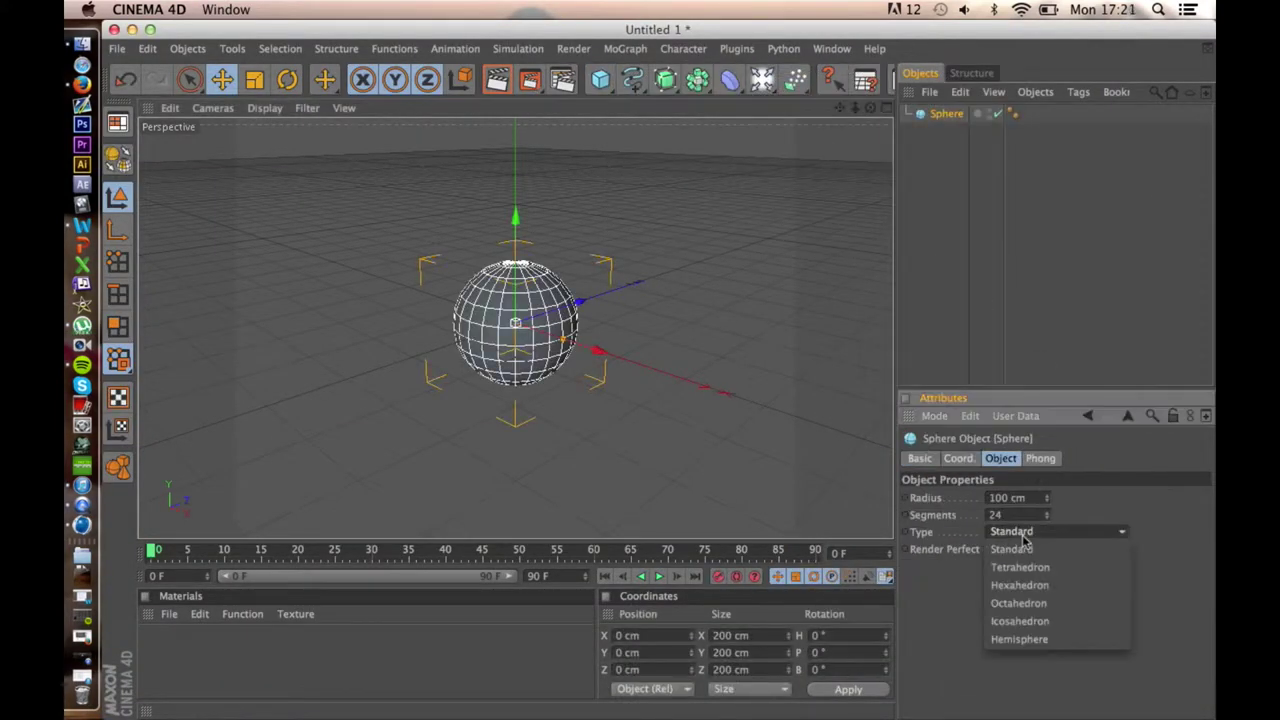
{"action": "left_click", "coordinate": [1020, 620]}
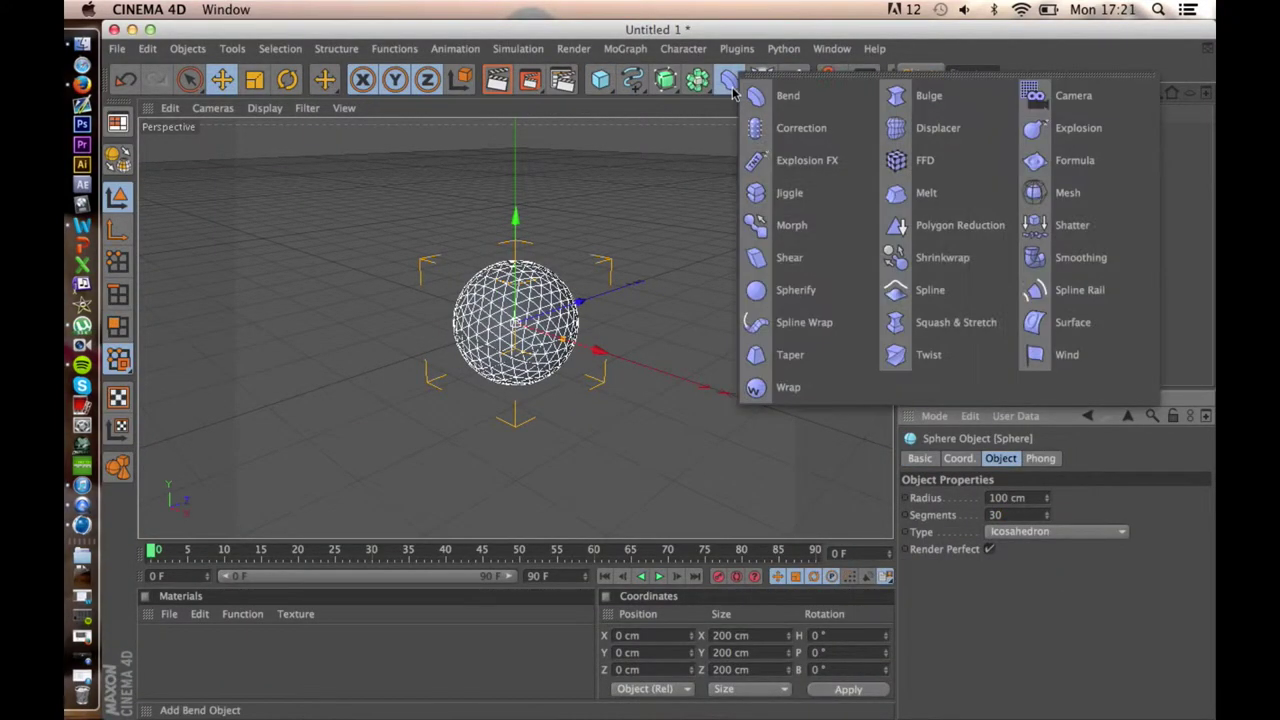
Add a 480 cm tall Bulge deformer under the sphere at −72% strength, raised up
{"action": "left_click_drag", "start_coordinate": [730, 80], "coordinate": [935, 94]}
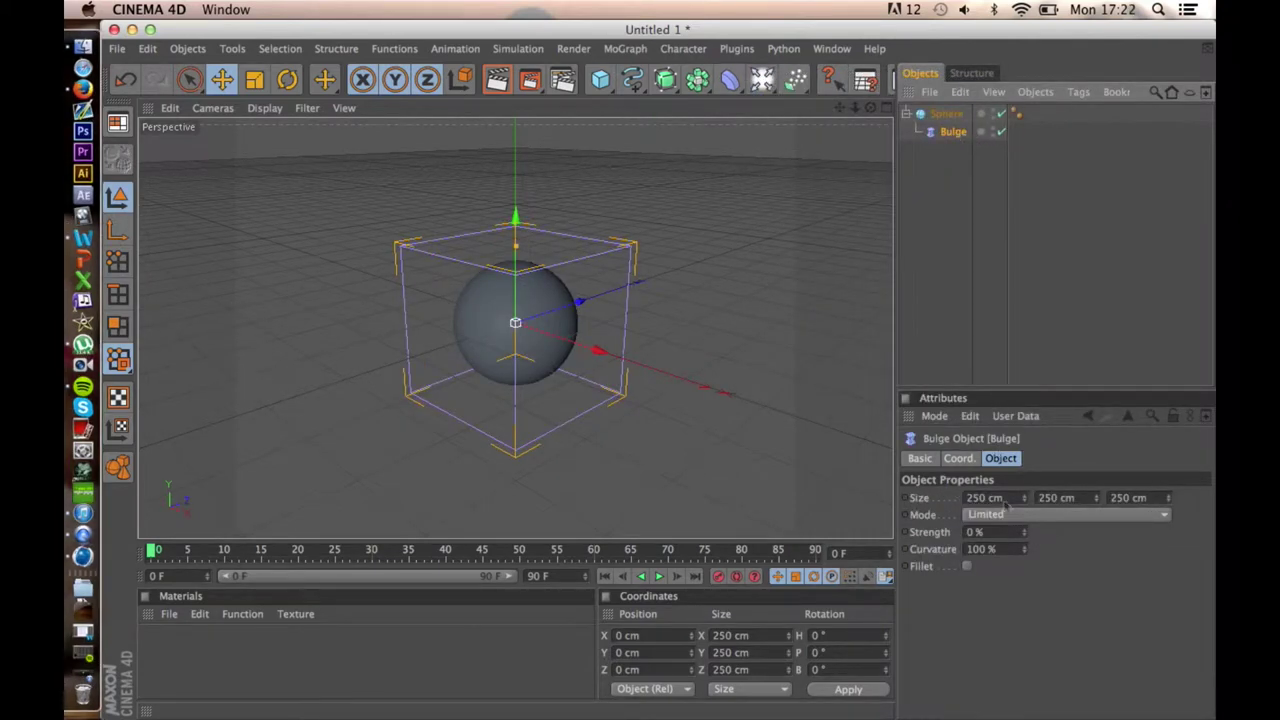
{"action": "left_click_drag", "start_coordinate": [1086, 497], "coordinate": [1086, 440]}
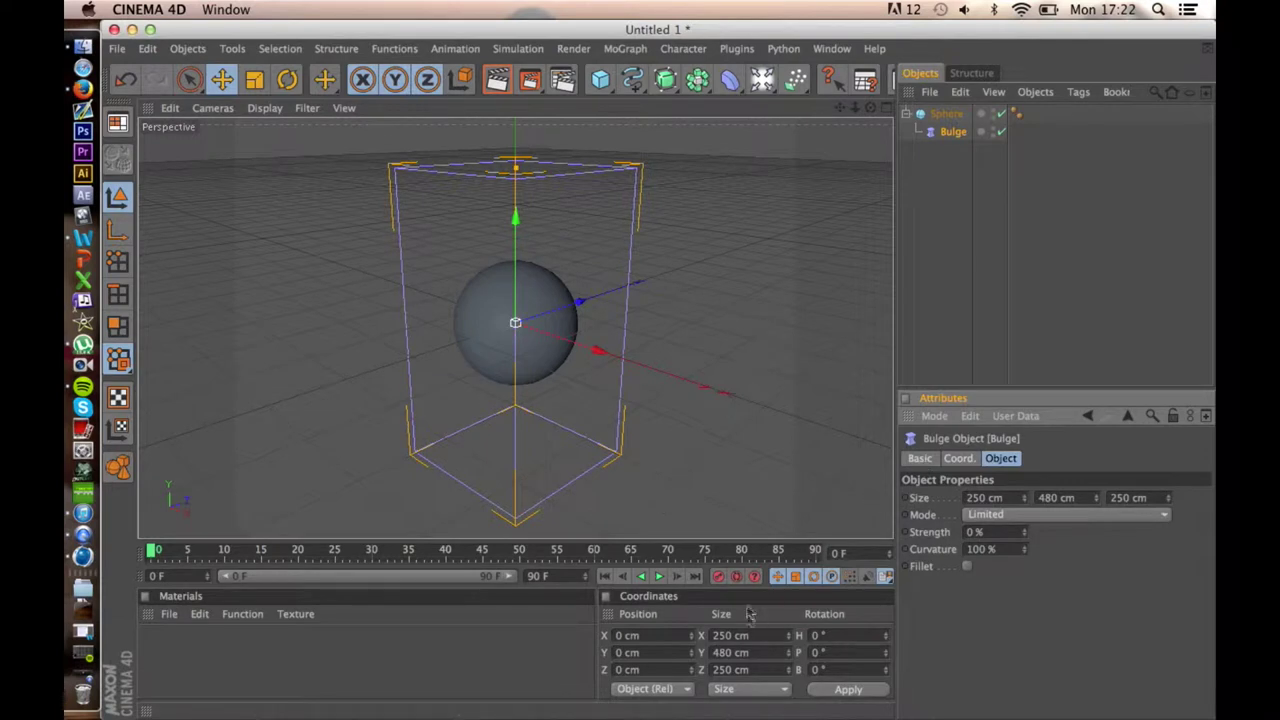
{"action": "left_click_drag", "start_coordinate": [580, 300], "coordinate": [589, 299]}
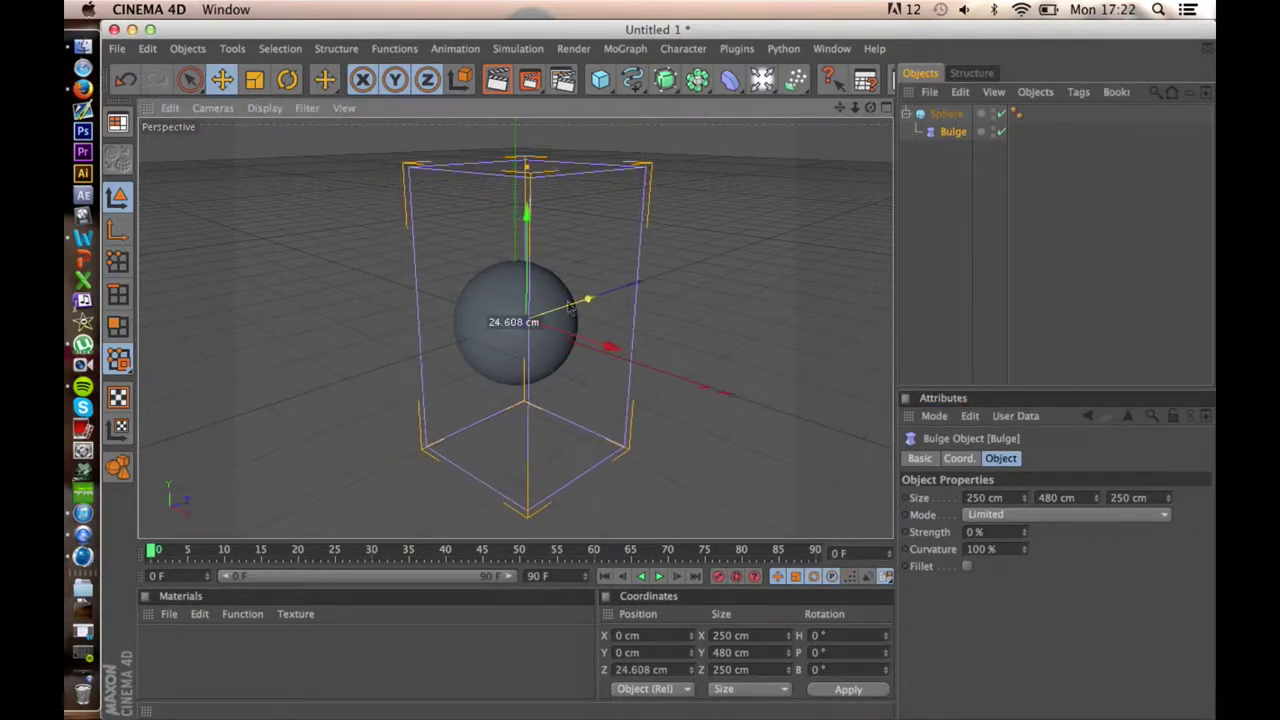
{"action": "left_click_drag", "start_coordinate": [609, 347], "coordinate": [597, 344]}
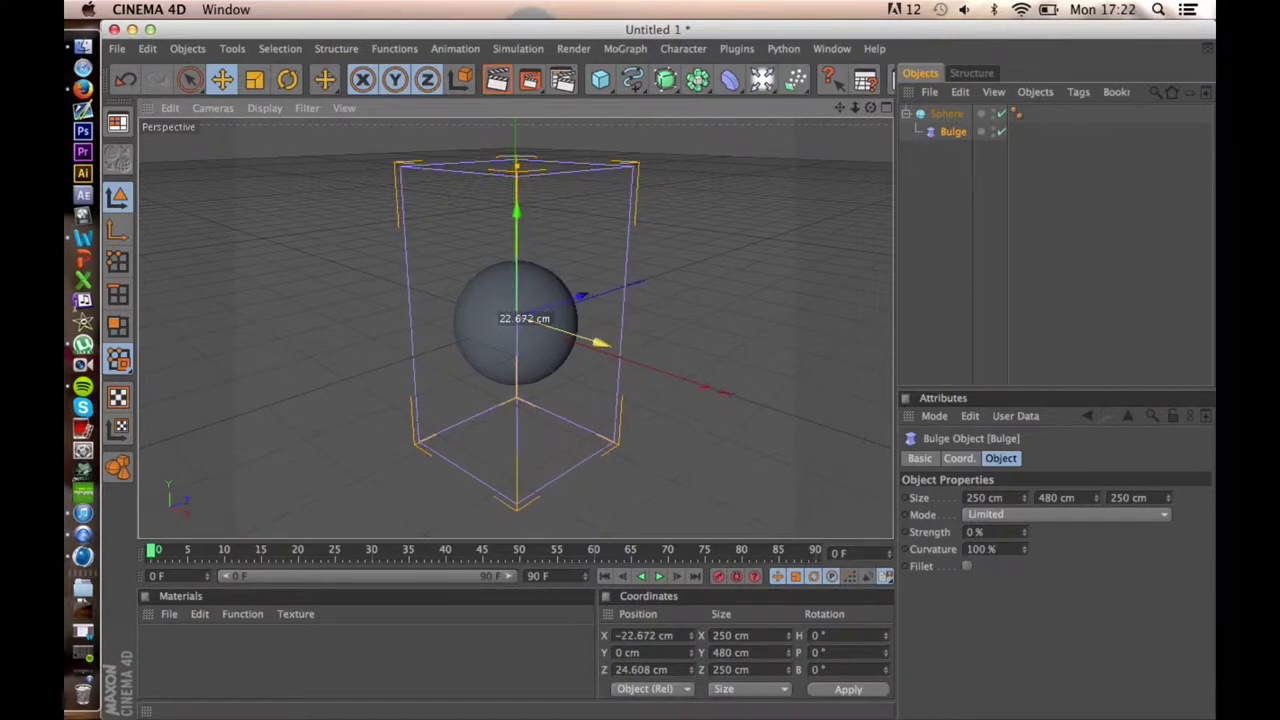
{"action": "left_click_drag", "start_coordinate": [1023, 532], "coordinate": [1023, 600]}
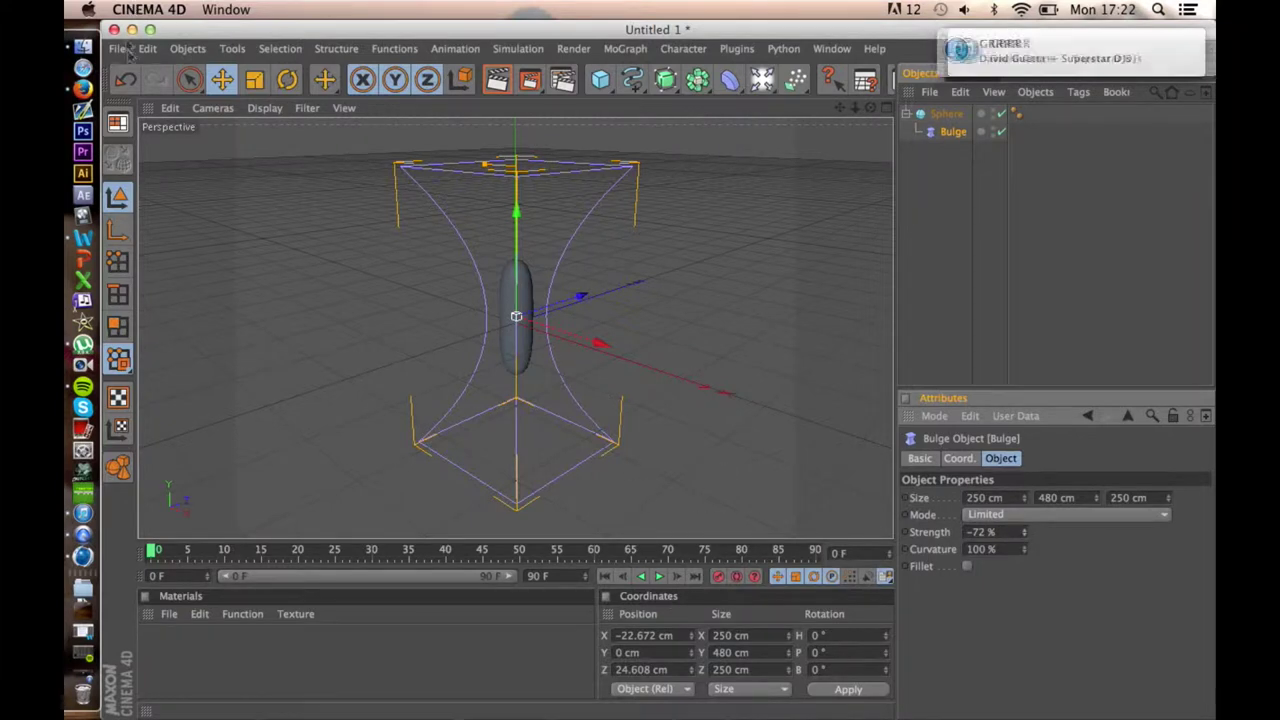
{"action": "left_click_drag", "start_coordinate": [516, 240], "coordinate": [516, 158]}
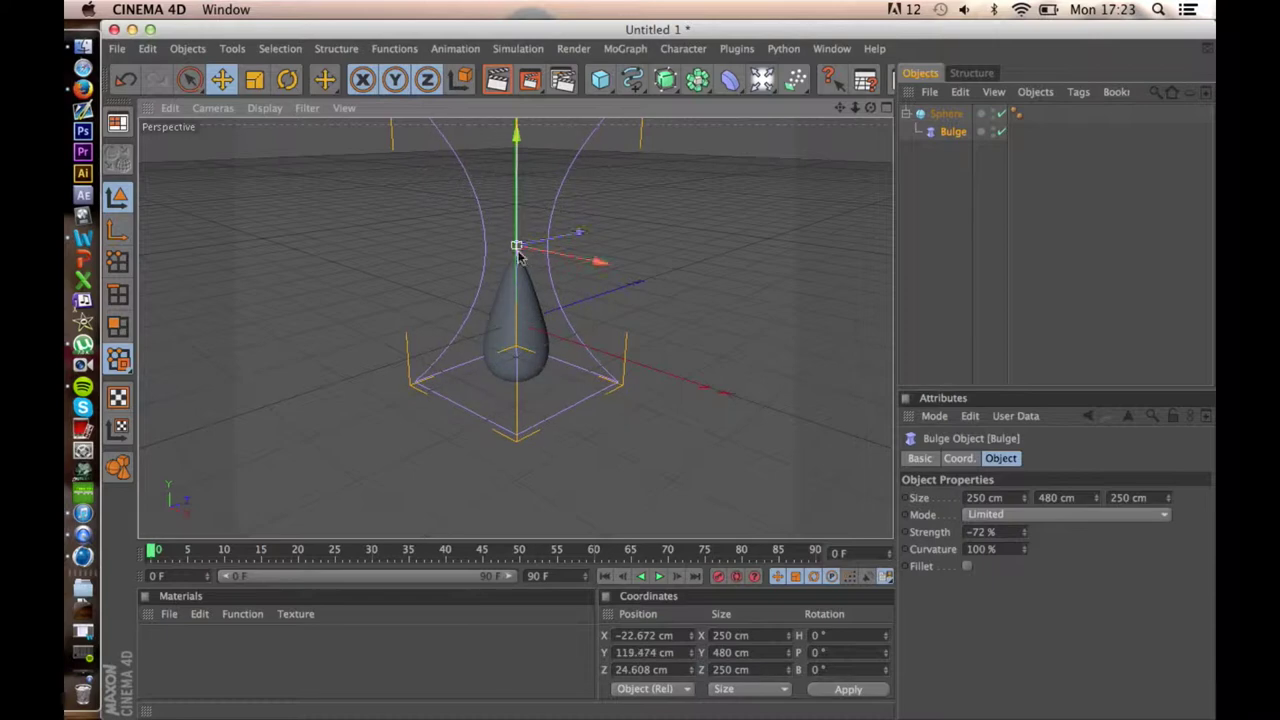
Turn on Fillet for the bulge and begin renaming the sphere
{"action": "left_click_drag", "start_coordinate": [516, 160], "coordinate": [855, 107], "text": "alt"}
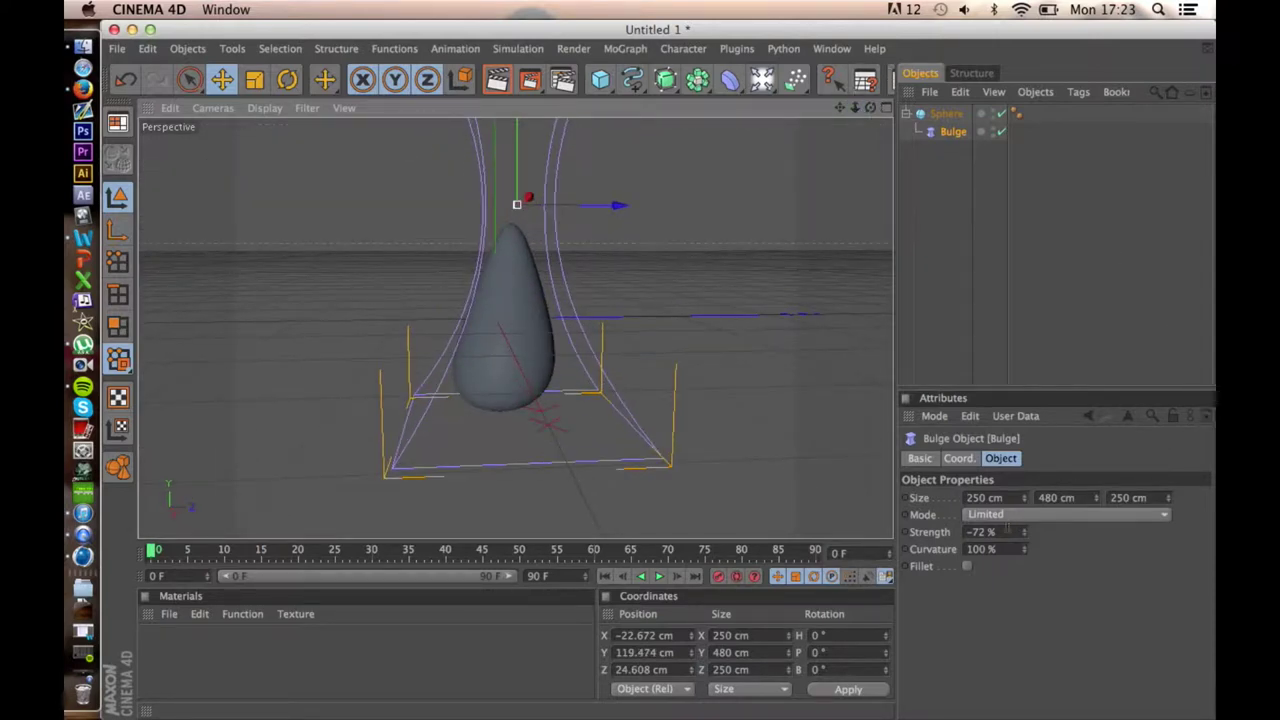
{"action": "left_click", "coordinate": [966, 566]}
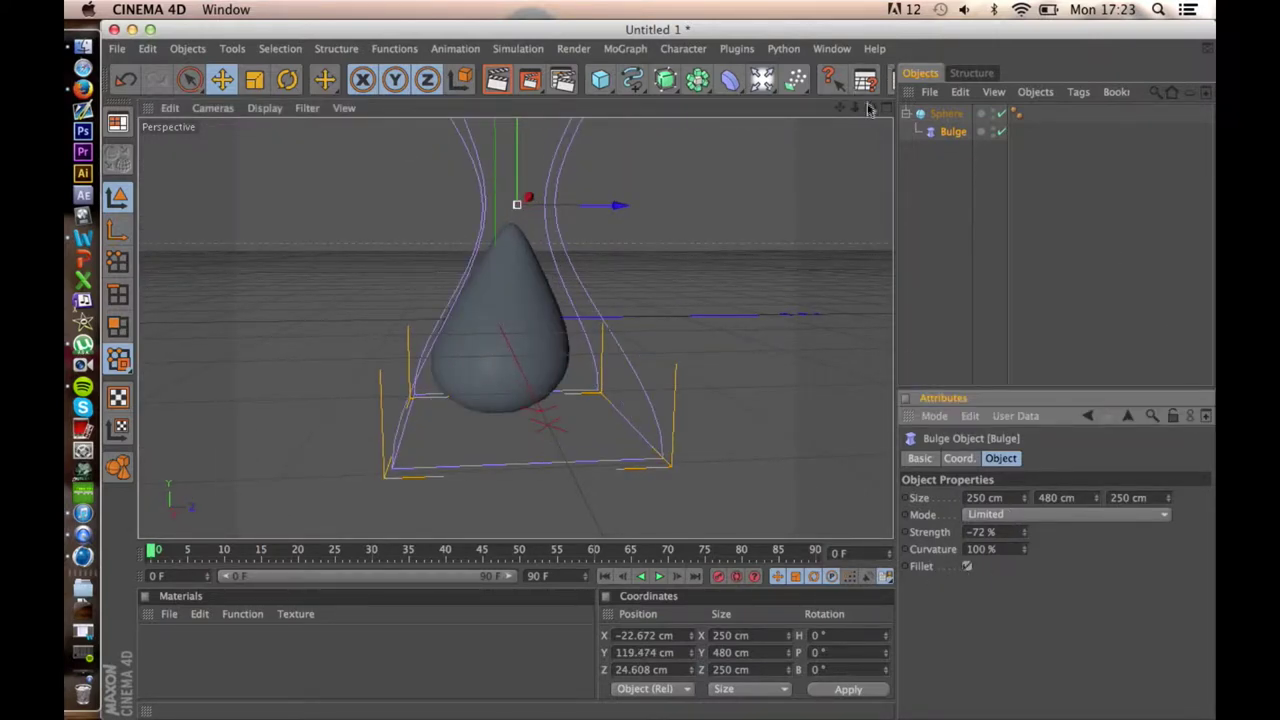
{"action": "left_click_drag", "start_coordinate": [600, 340], "coordinate": [352, 330], "text": "alt"}
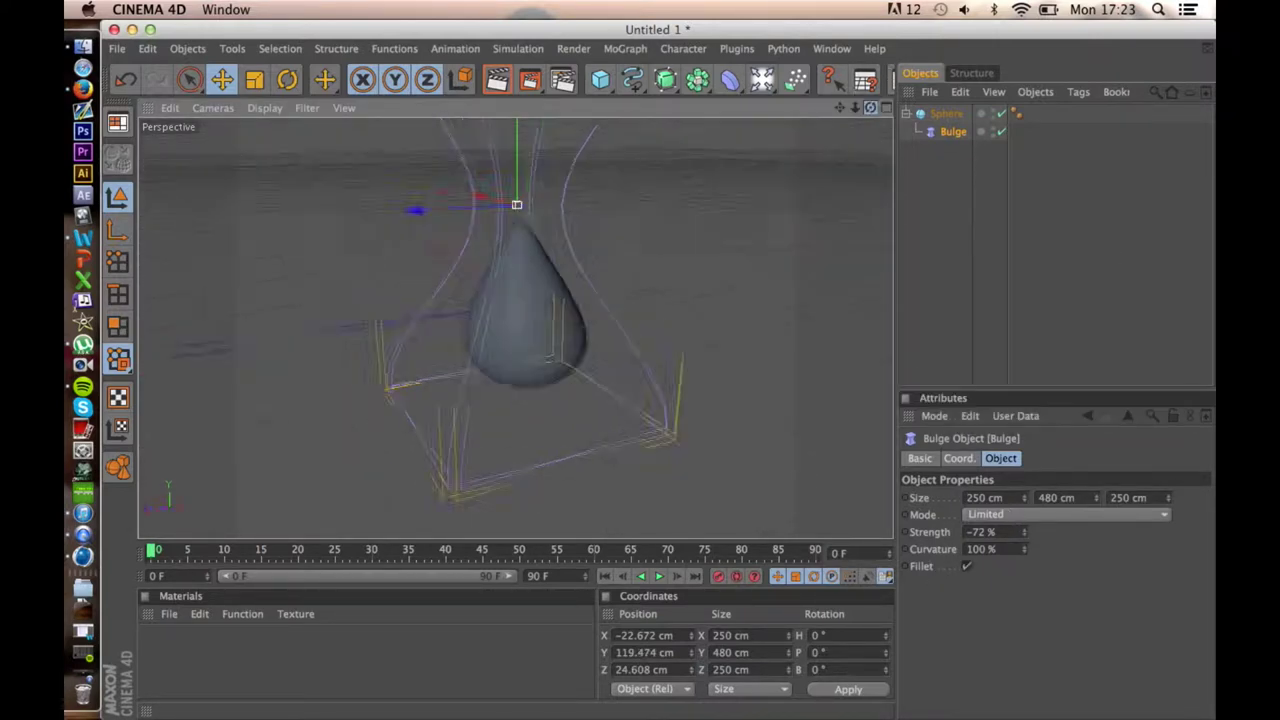
{"action": "left_click", "coordinate": [947, 114]}
{"action": "double_click", "coordinate": [950, 114]}
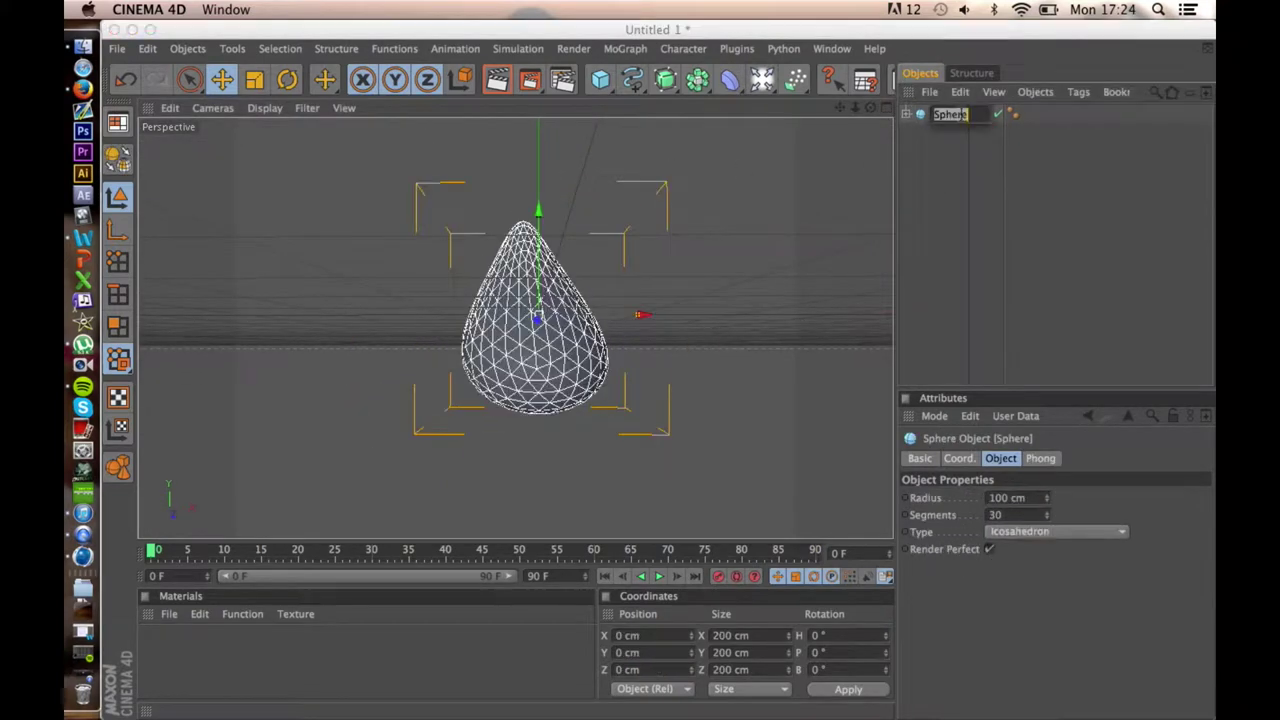
Rename the sphere to Berry and hide it
{"action": "type", "text": "Berry"}
{"action": "left_click", "coordinate": [1036, 143]}
{"action": "left_click", "coordinate": [993, 114]}
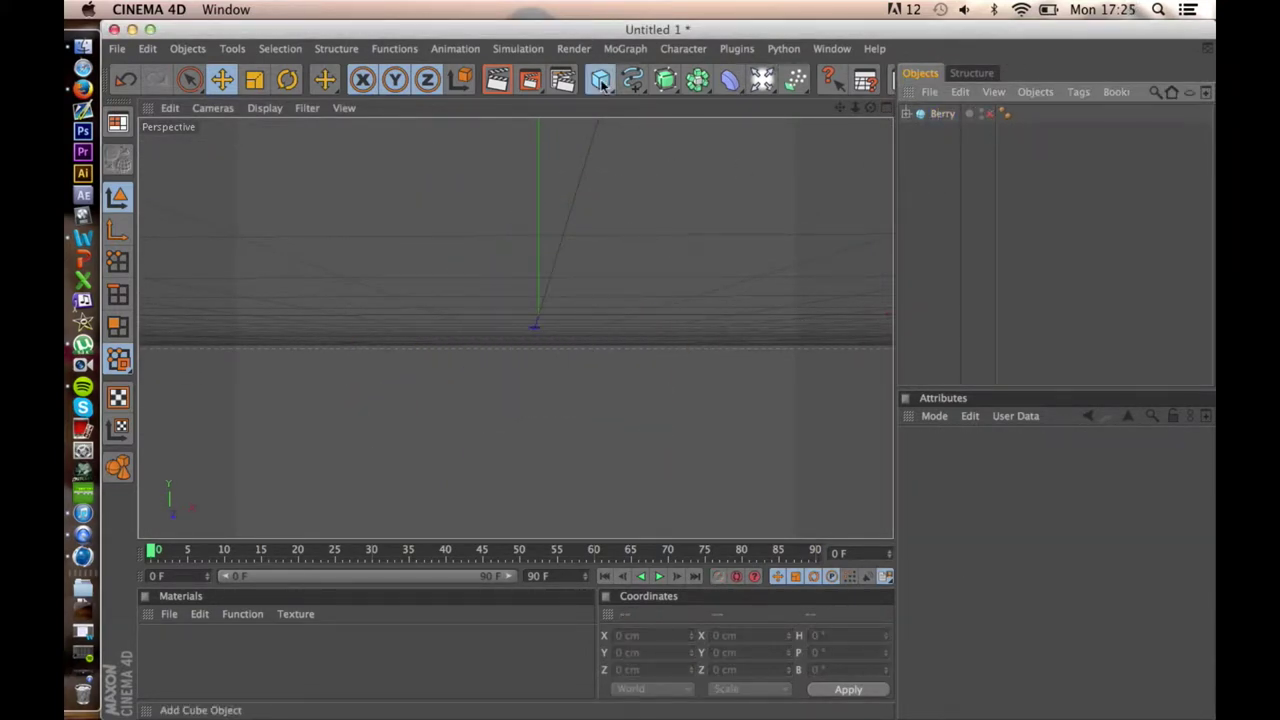
Add a new sphere named Seed
{"action": "left_click_drag", "start_coordinate": [600, 80], "coordinate": [775, 95]}
{"action": "double_click", "coordinate": [944, 113]}
{"action": "type", "text": "Seed"}
{"action": "left_click", "coordinate": [983, 320]}
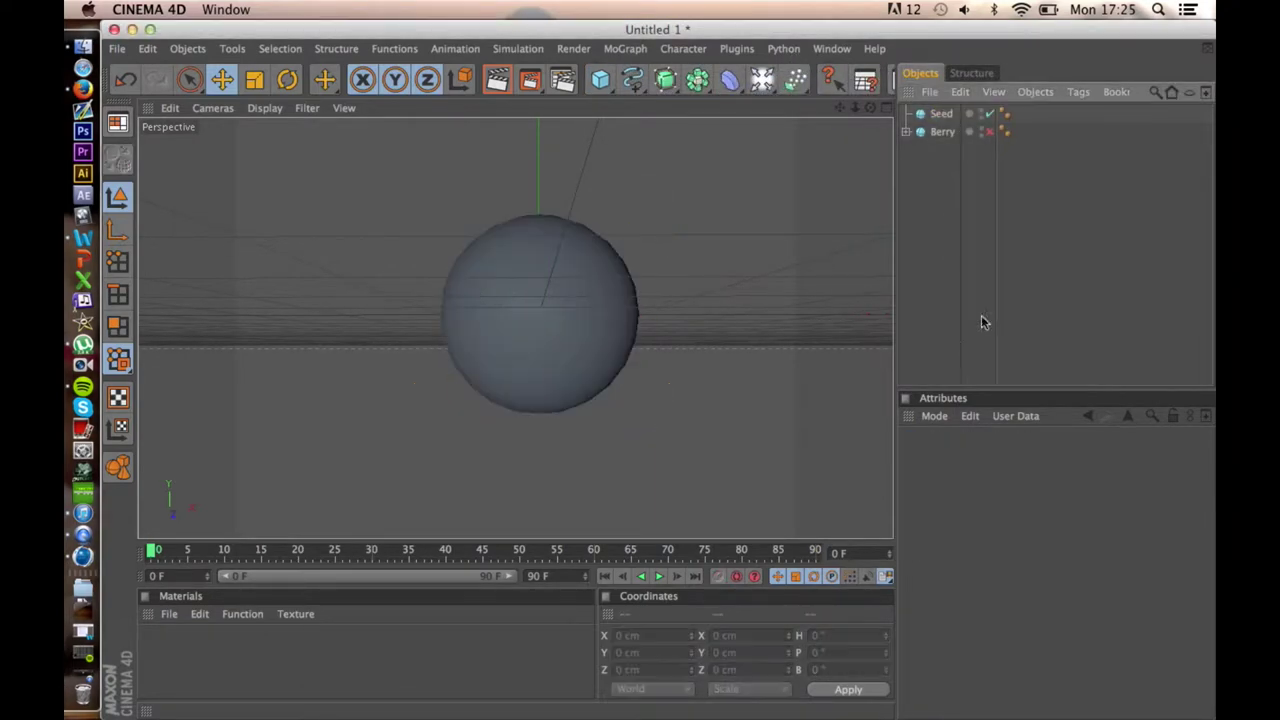
{"action": "left_click", "coordinate": [940, 113]}
Add a Bulge deformer sized 20 × 30 × 20 cm
{"action": "left_click_drag", "start_coordinate": [730, 79], "coordinate": [929, 94]}
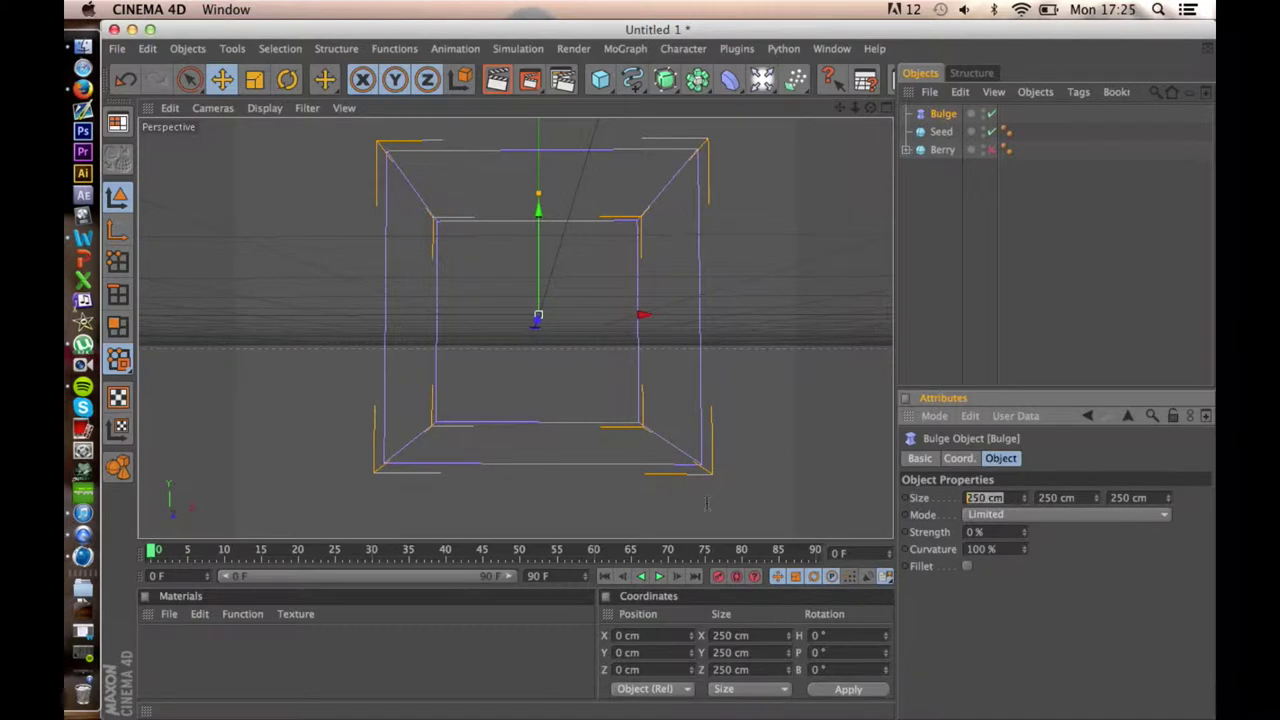
{"action": "type", "text": "20"}
{"action": "key", "text": "Tab"}
{"action": "type", "text": "30"}
{"action": "key", "text": "Tab"}
{"action": "type", "text": "20"}
{"action": "key", "text": "Return"}
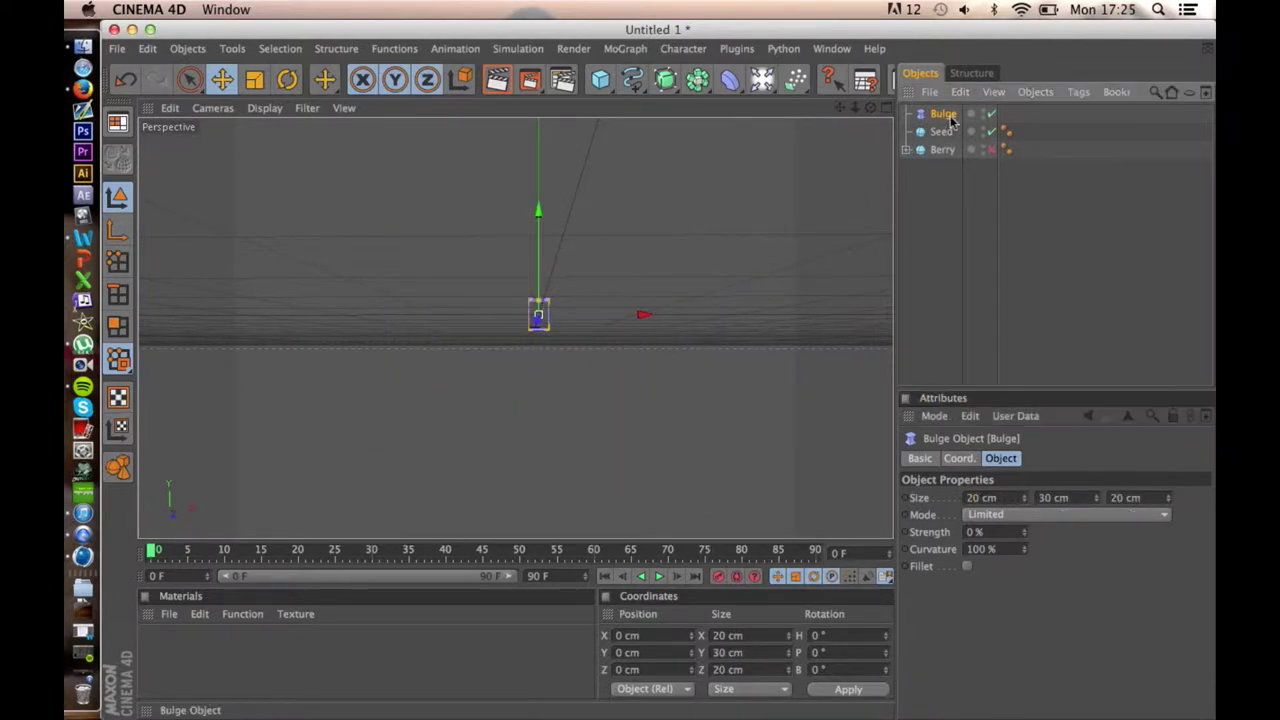
{"action": "left_click_drag", "start_coordinate": [840, 107], "coordinate": [838, 170]}
Set the seed's bulge to −96% strength with Fillet and move it up the seed
{"action": "mouse_move", "coordinate": [1024, 532]}
{"action": "left_mouse_down"}
{"action": "mouse_move", "coordinate": [1024, 515]}
{"action": "mouse_move", "coordinate": [1024, 560]}
{"action": "mouse_move", "coordinate": [1024, 538]}
{"action": "left_mouse_up"}
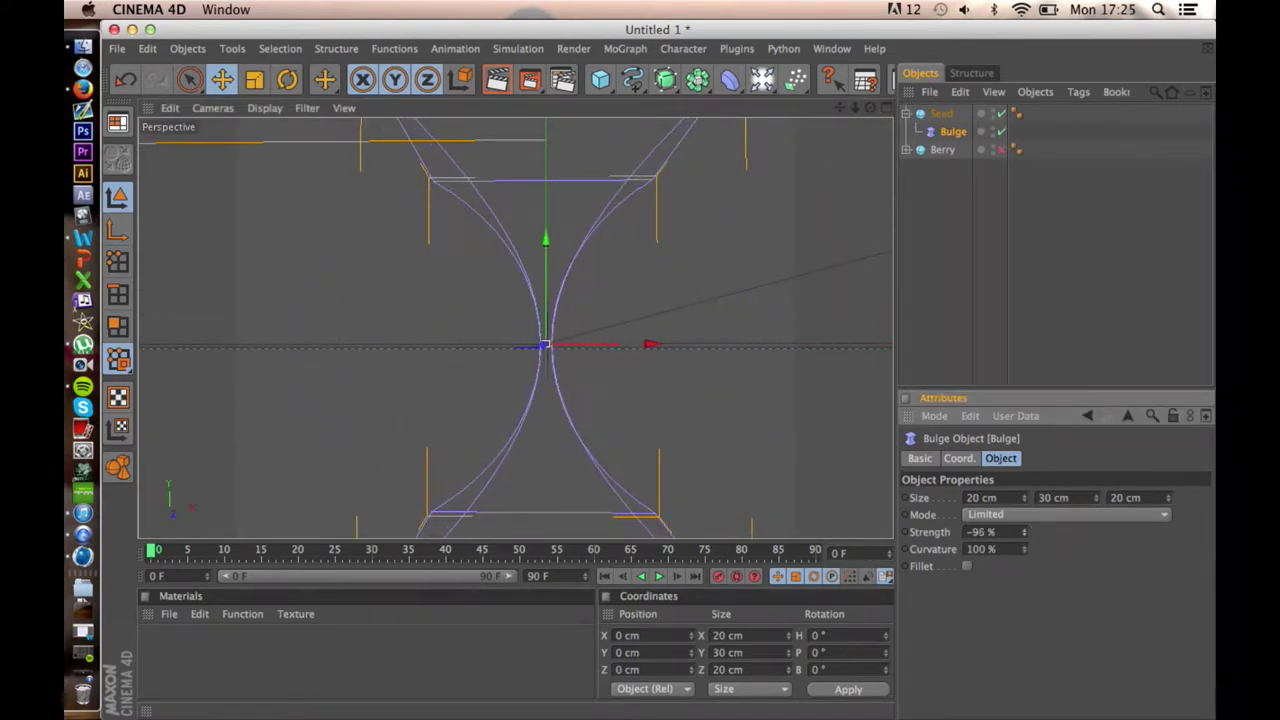
{"action": "left_click", "coordinate": [967, 567]}
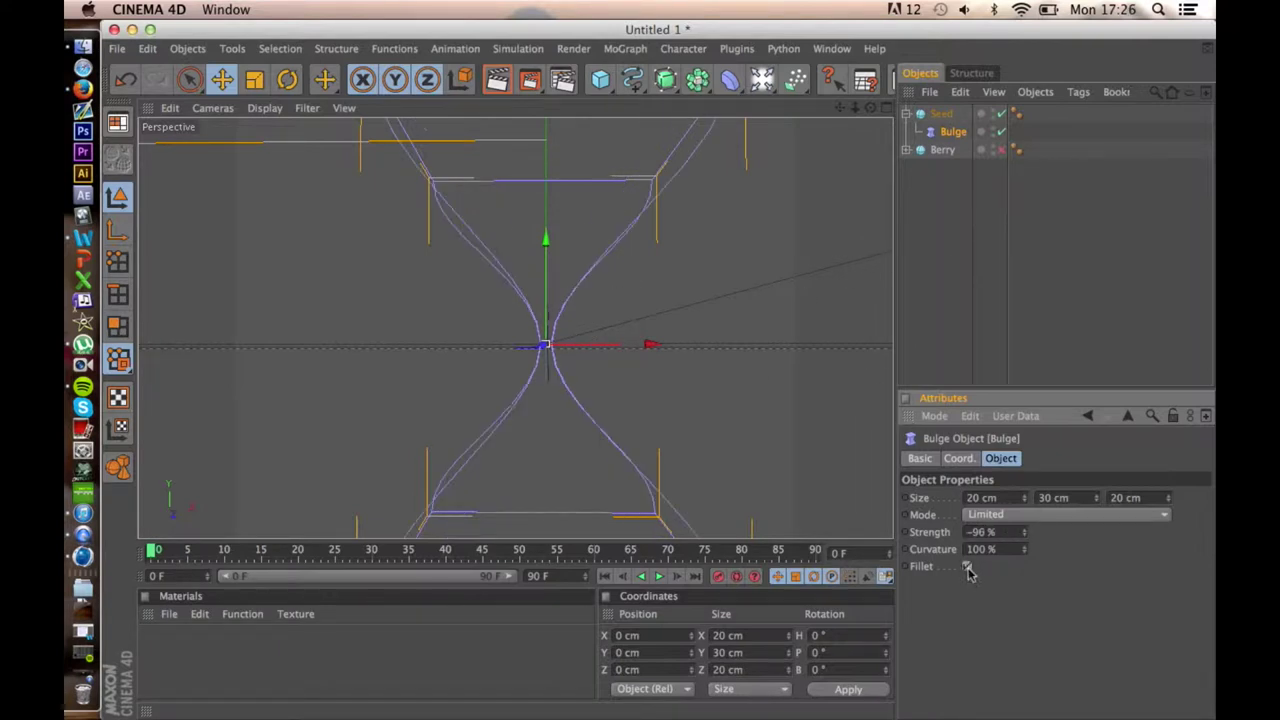
{"action": "left_click_drag", "start_coordinate": [855, 108], "coordinate": [875, 112]}
{"action": "left_click_drag", "start_coordinate": [574, 297], "coordinate": [572, 290]}
{"action": "left_click_drag", "start_coordinate": [565, 345], "coordinate": [571, 244]}
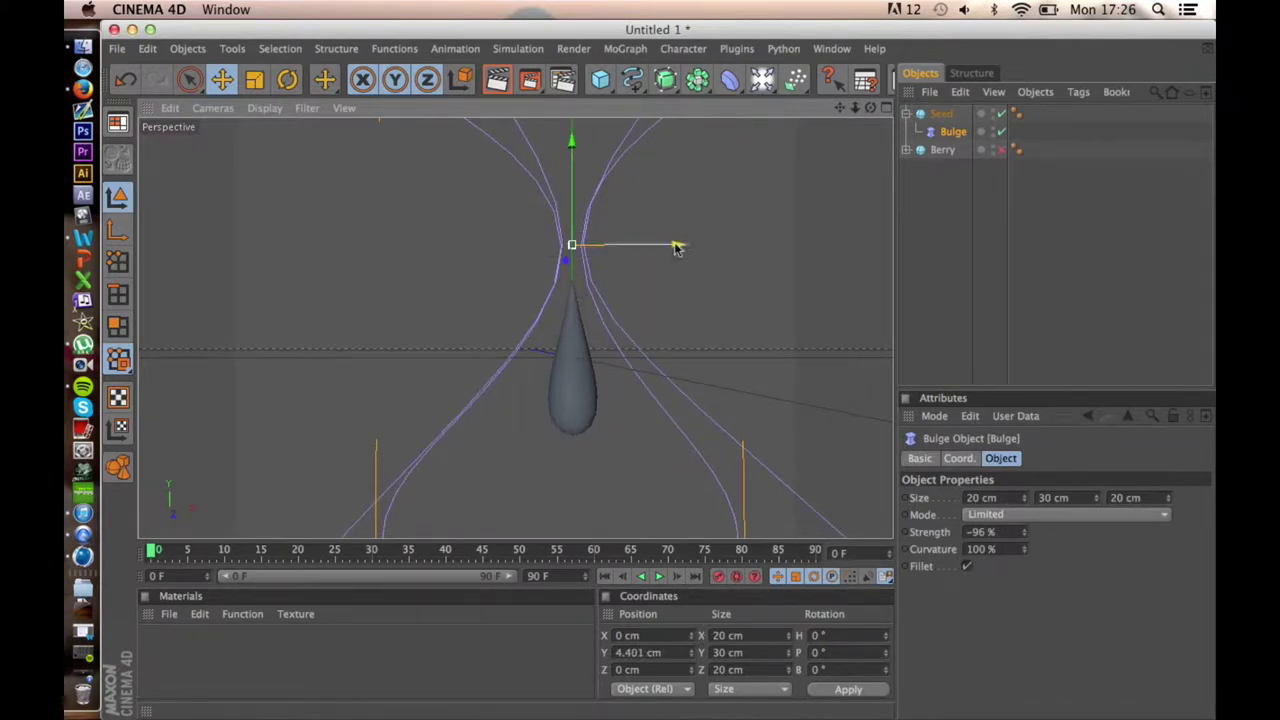
{"action": "left_click_drag", "start_coordinate": [677, 245], "coordinate": [636, 245]}
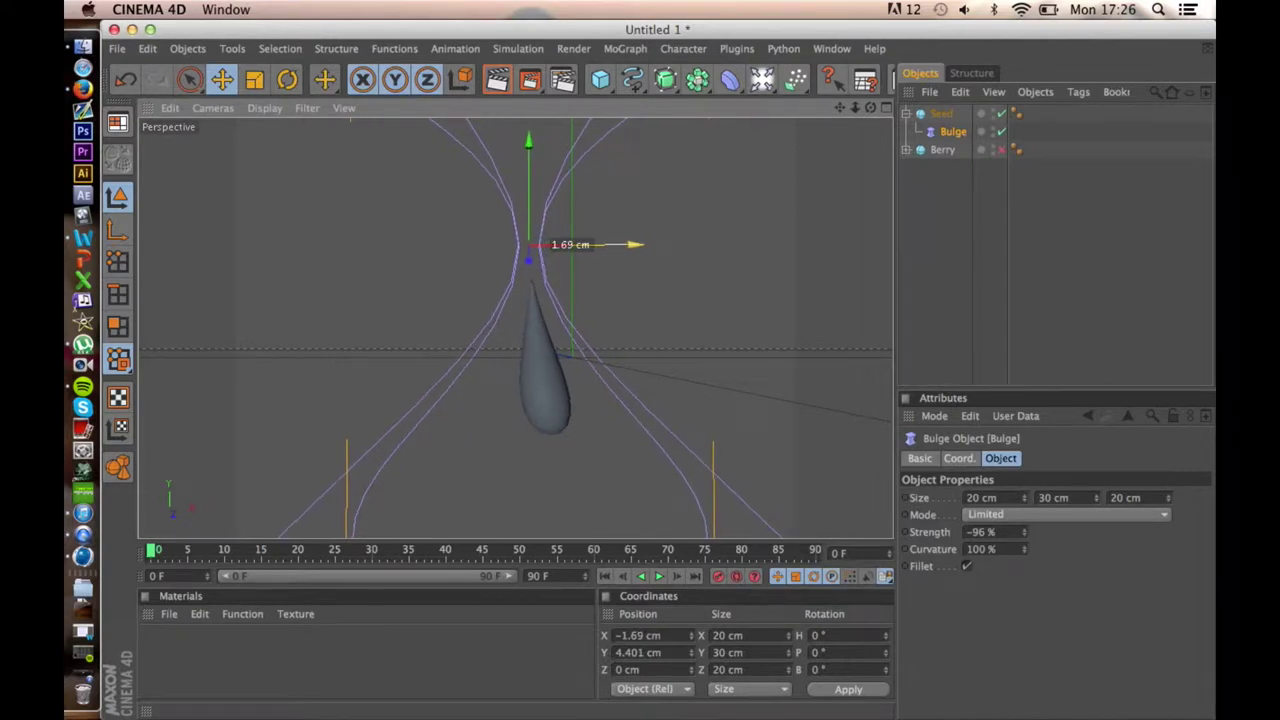
{"action": "mouse_move", "coordinate": [636, 245]}
{"action": "left_mouse_down", "text": "alt"}
{"action": "mouse_move", "coordinate": [432, 247]}
{"action": "mouse_move", "coordinate": [480, 250]}
{"action": "mouse_move", "coordinate": [465, 408]}
{"action": "left_mouse_up", "text": "alt"}
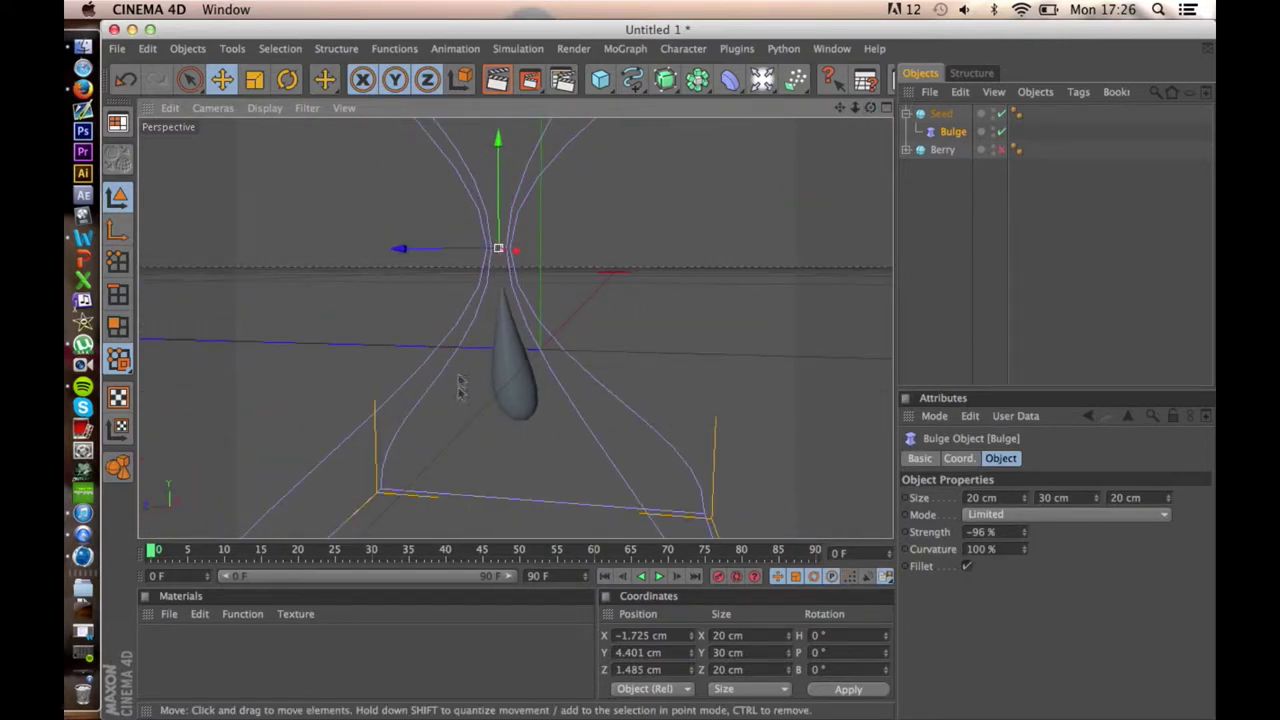
{"action": "left_click", "coordinate": [940, 114]}
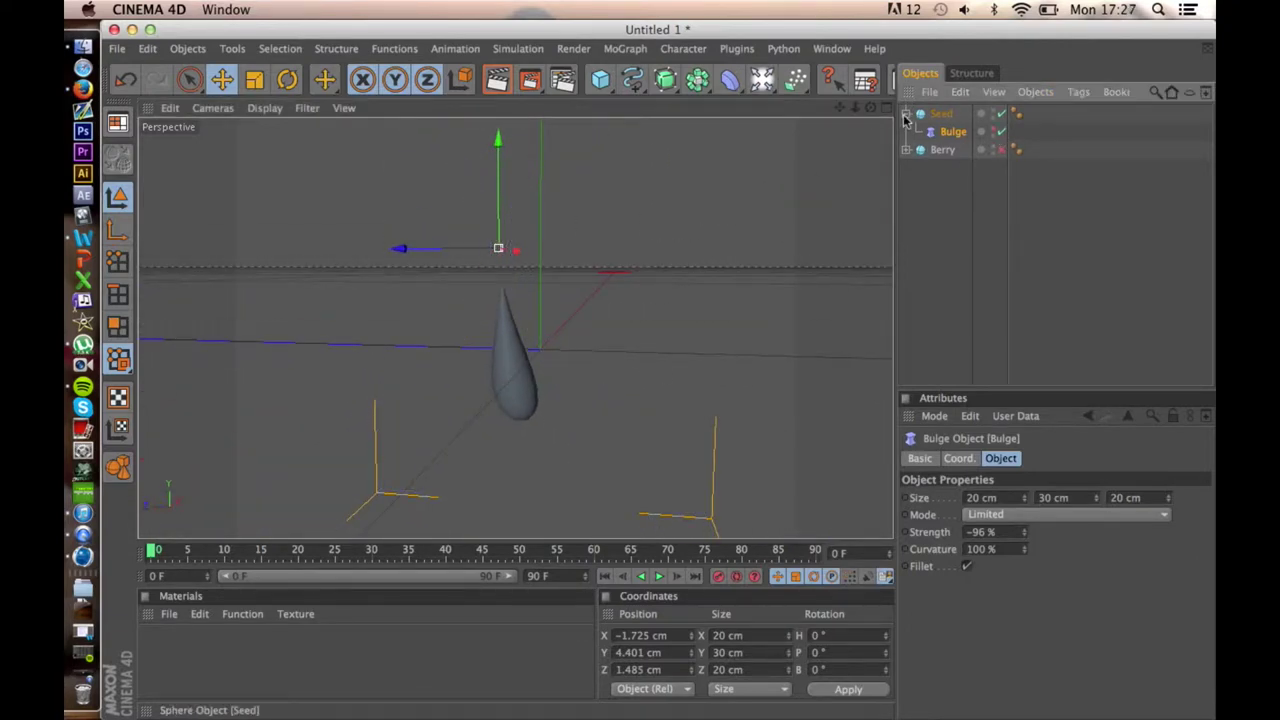
Unhide Berry and add an Object-mode Cloner on Berry that clones the Seed
{"action": "left_click", "coordinate": [906, 114]}
{"action": "left_click", "coordinate": [988, 131]}
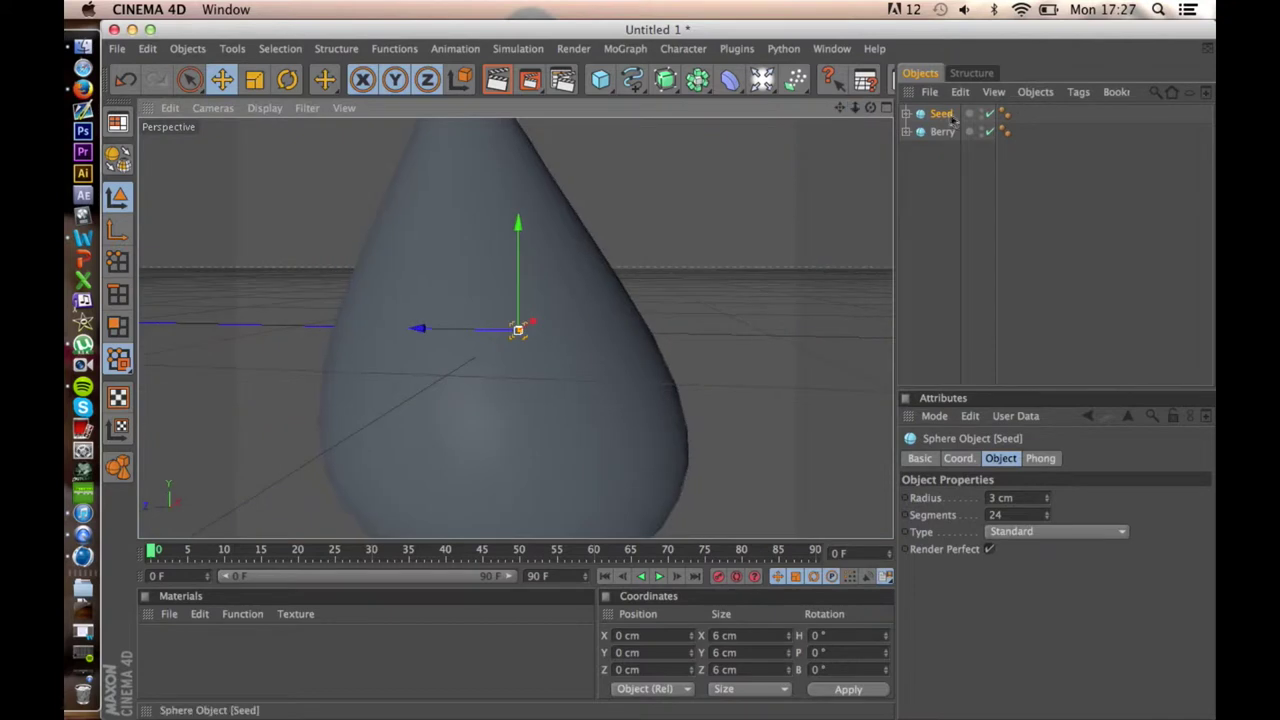
{"action": "left_click", "coordinate": [625, 48]}
{"action": "left_click", "coordinate": [634, 177]}
{"action": "left_click", "coordinate": [985, 497]}
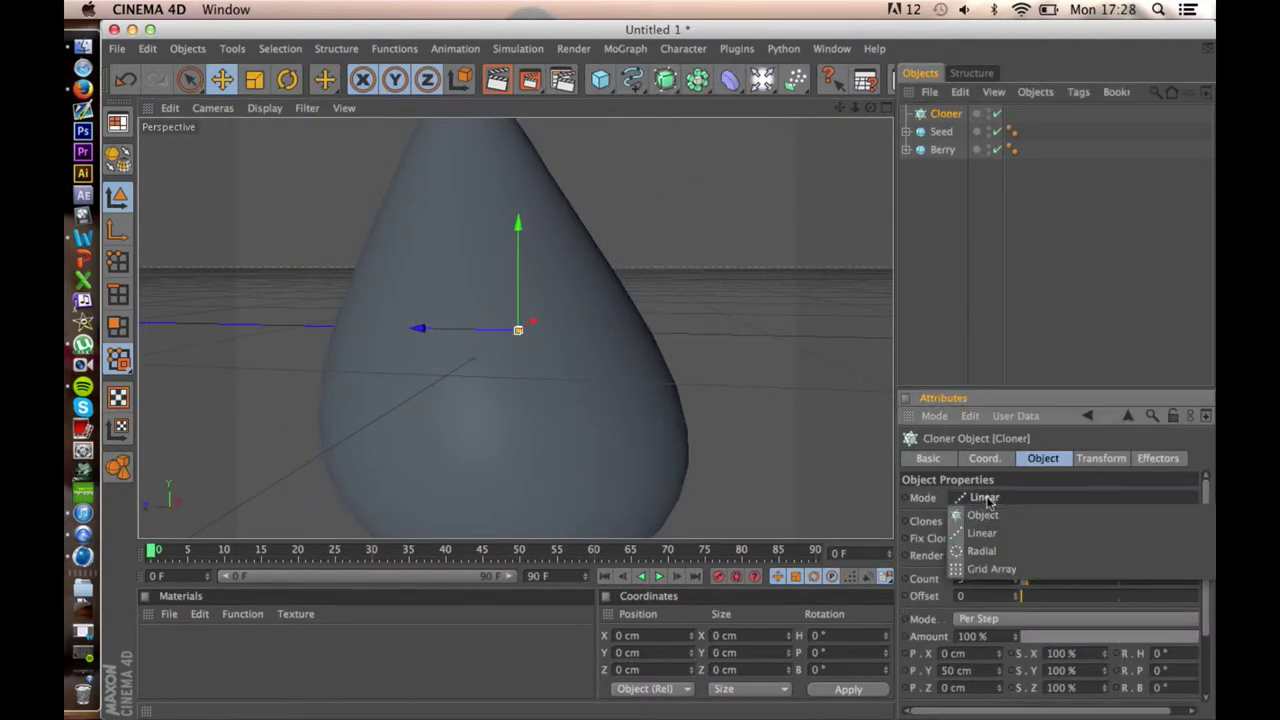
{"action": "left_click", "coordinate": [975, 505]}
{"action": "left_click_drag", "start_coordinate": [942, 149], "coordinate": [1000, 579]}
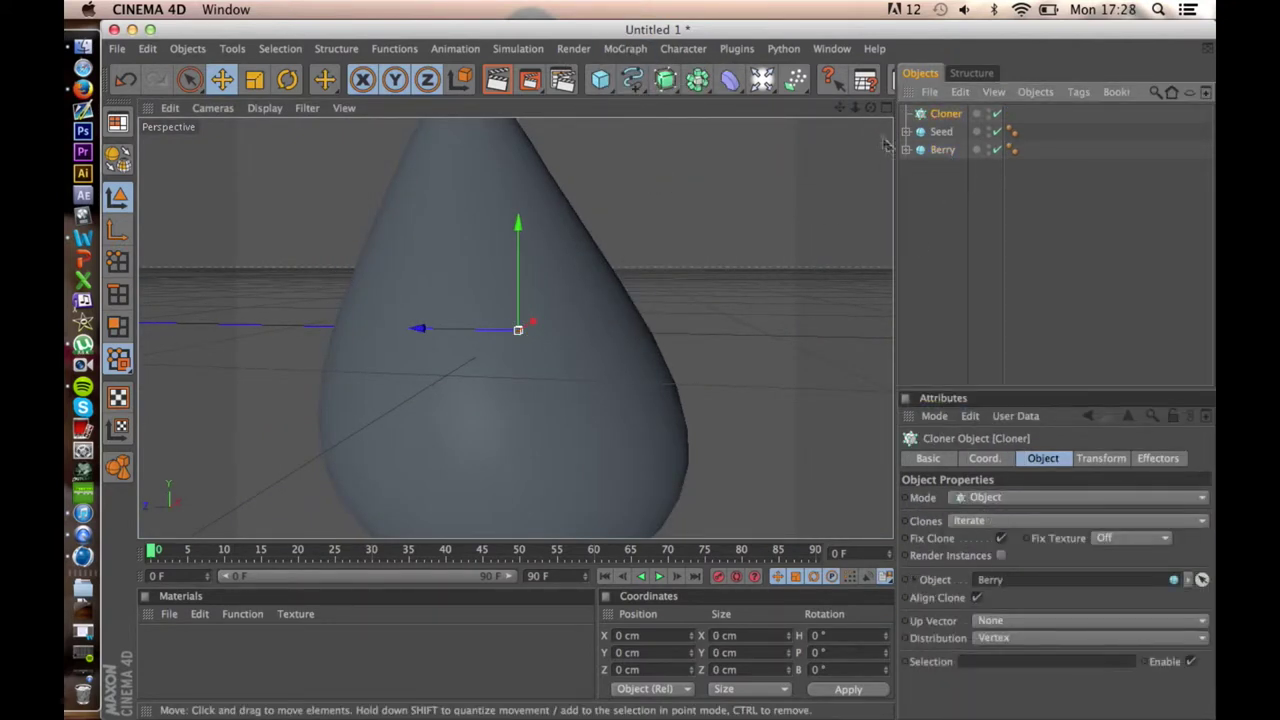
{"action": "left_click_drag", "start_coordinate": [947, 116], "coordinate": [945, 115]}
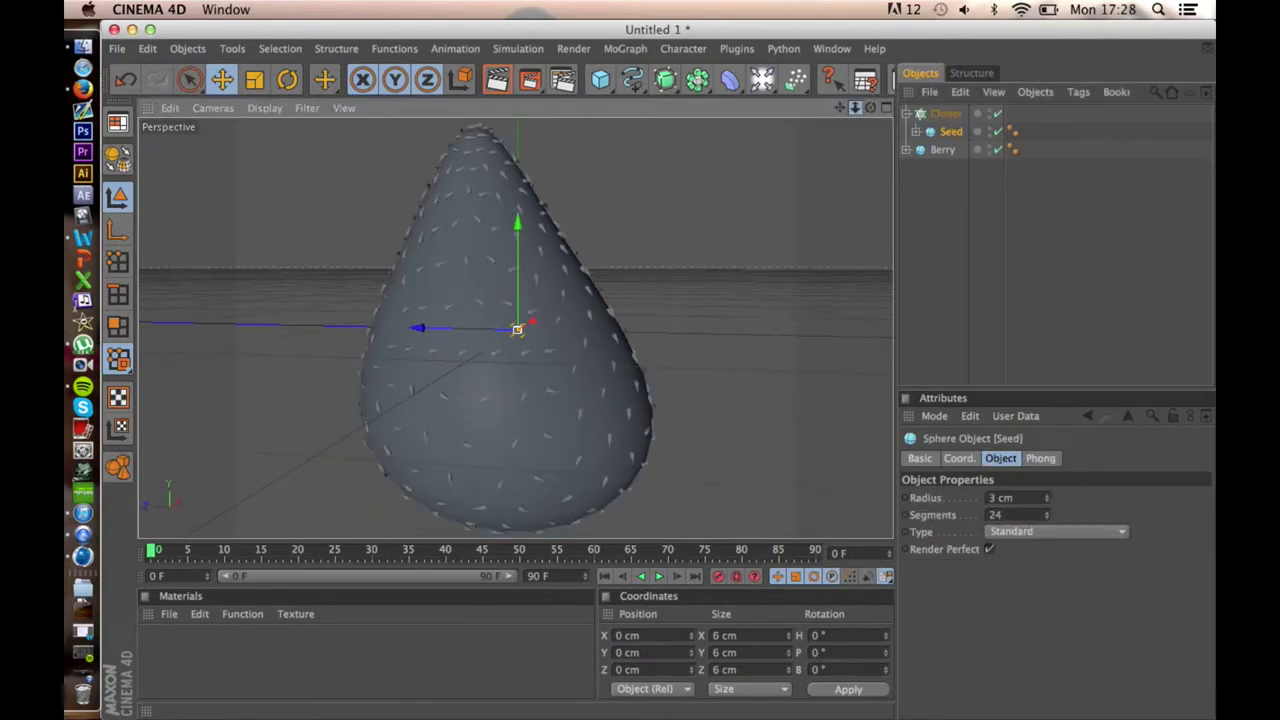
Set the clones' Up Vector to Y+ and rotate them 53° in heading
{"action": "left_click", "coordinate": [955, 115]}
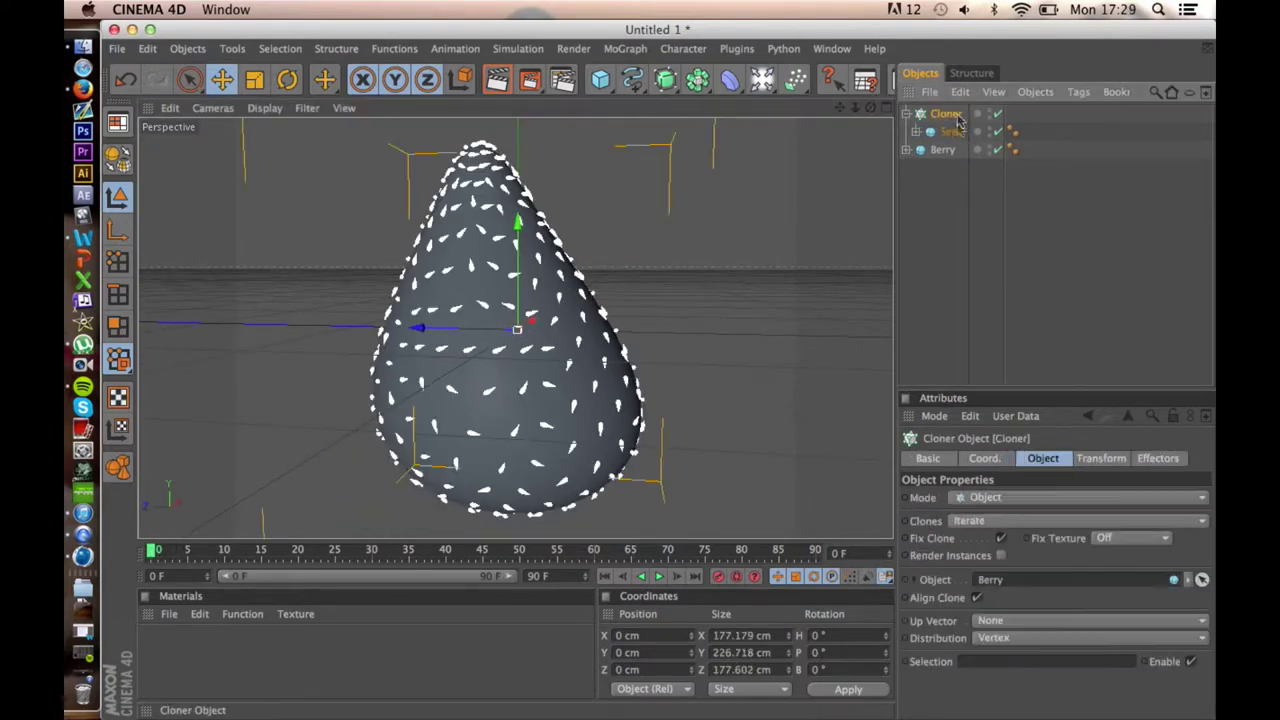
{"action": "left_click", "coordinate": [1012, 621]}
{"action": "left_click", "coordinate": [1014, 560]}
{"action": "mouse_move", "coordinate": [855, 107]}
{"action": "left_mouse_down"}
{"action": "mouse_move", "coordinate": [880, 110]}
{"action": "mouse_move", "coordinate": [858, 108]}
{"action": "left_mouse_up"}
{"action": "left_click", "coordinate": [1100, 458]}
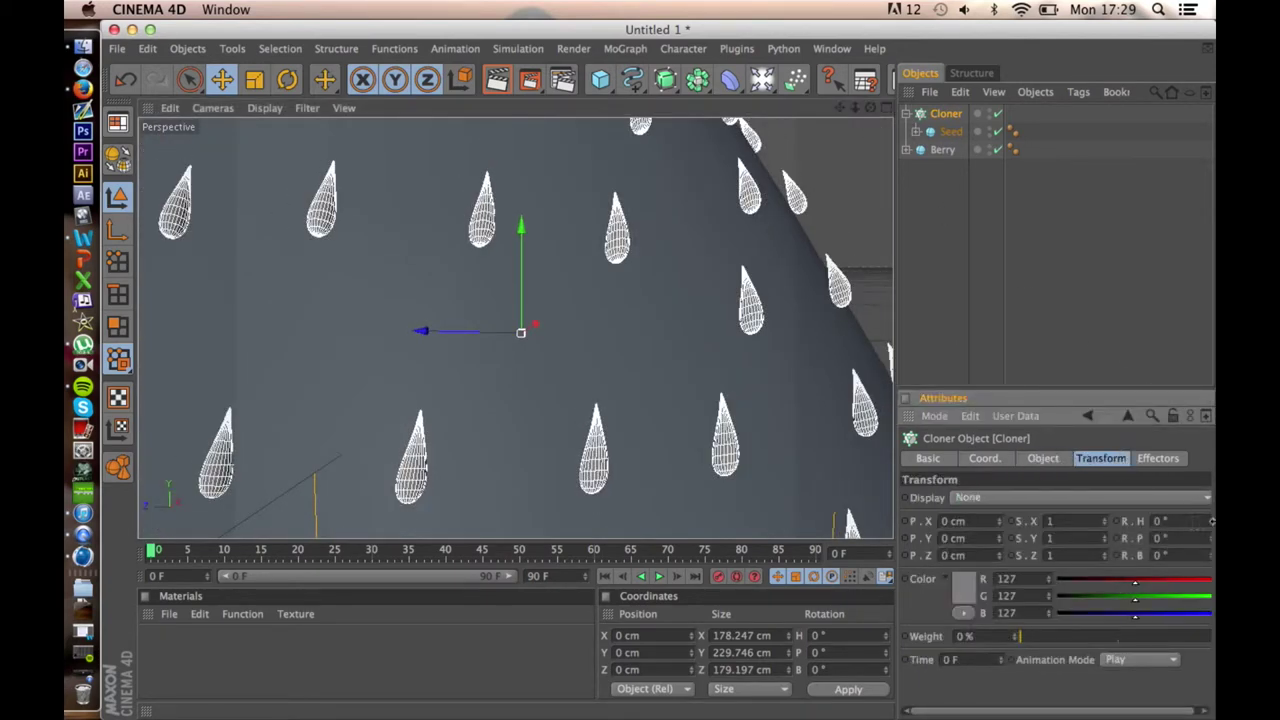
{"action": "left_click_drag", "start_coordinate": [1118, 710], "coordinate": [1122, 710]}
{"action": "mouse_move", "coordinate": [1206, 521]}
{"action": "left_mouse_down"}
{"action": "mouse_move", "coordinate": [1206, 480]}
{"action": "mouse_move", "coordinate": [1206, 533]}
{"action": "left_mouse_up"}
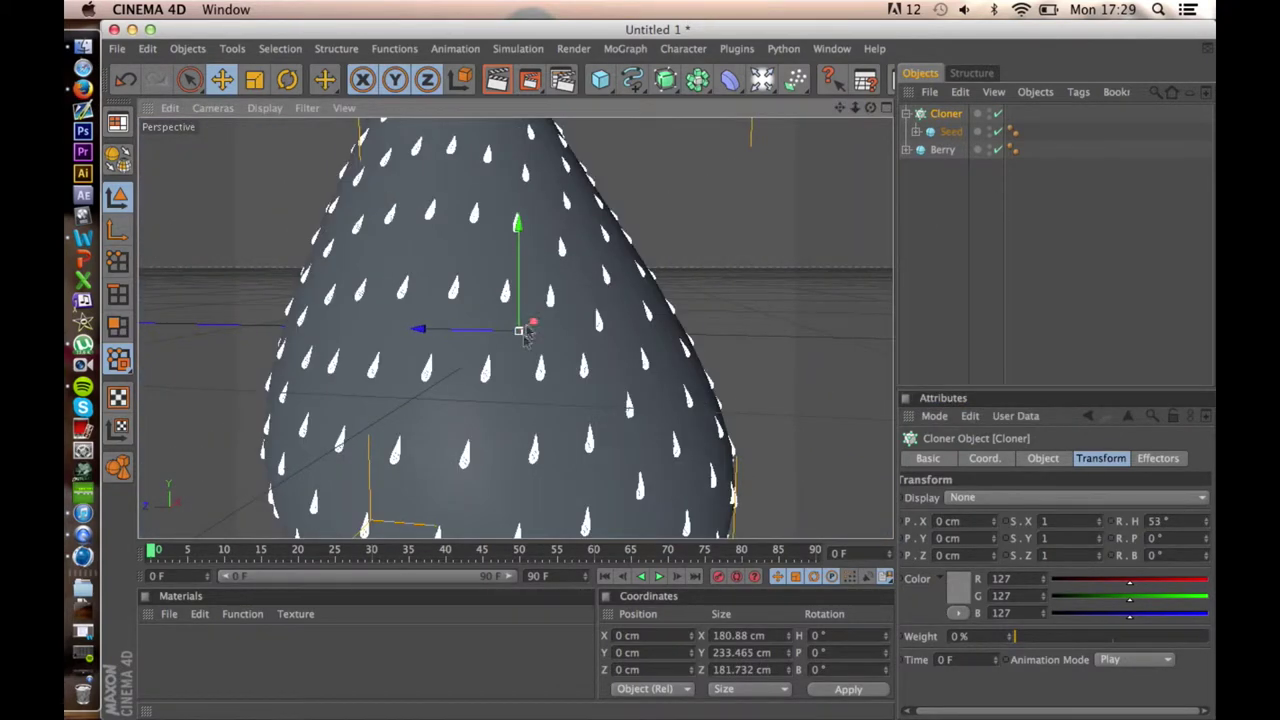
{"action": "left_click", "coordinate": [942, 150]}
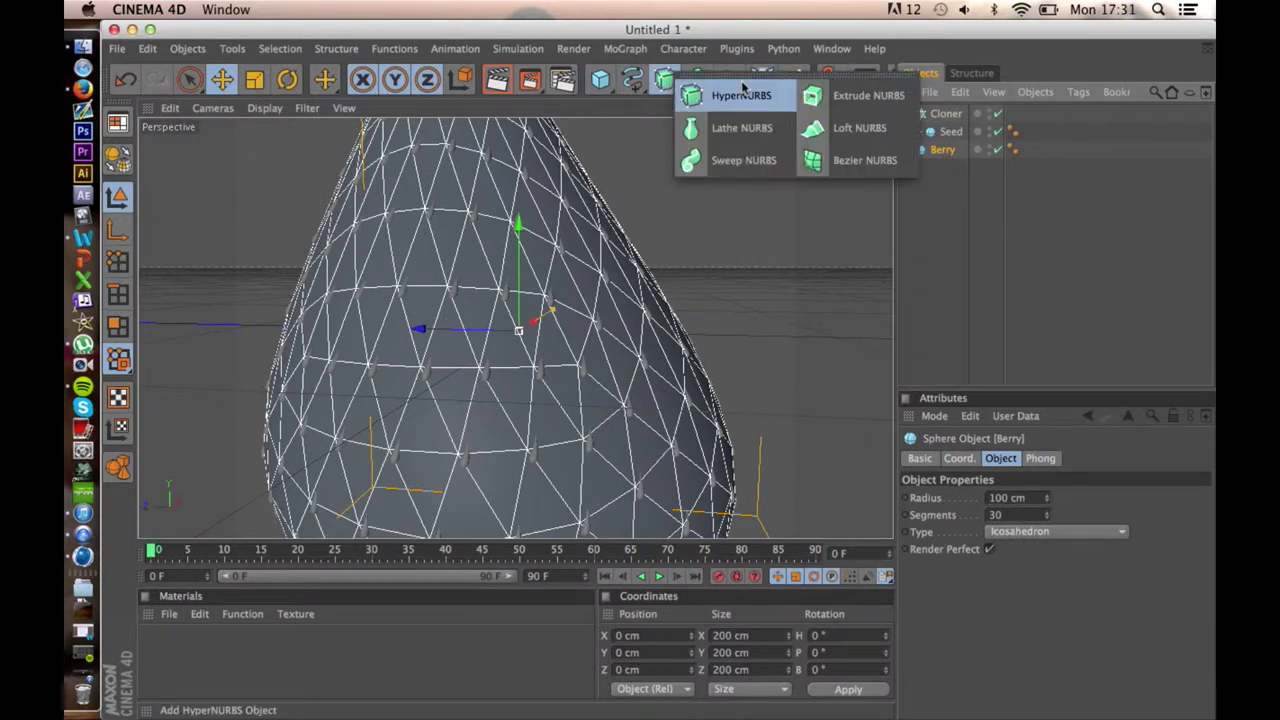
Put Berry inside a new HyperNURBS and add a Connect object
{"action": "left_click_drag", "start_coordinate": [665, 79], "coordinate": [718, 95]}
{"action": "left_click_drag", "start_coordinate": [946, 132], "coordinate": [962, 117]}
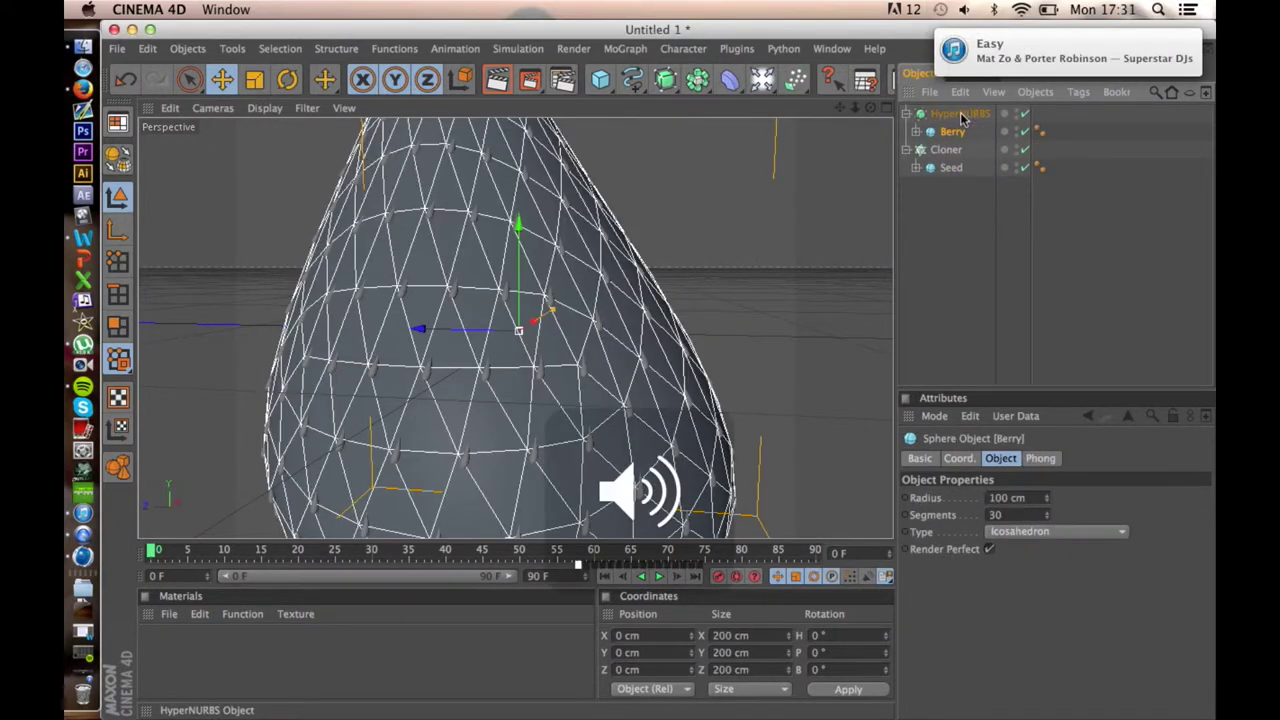
{"action": "left_click", "coordinate": [960, 114]}
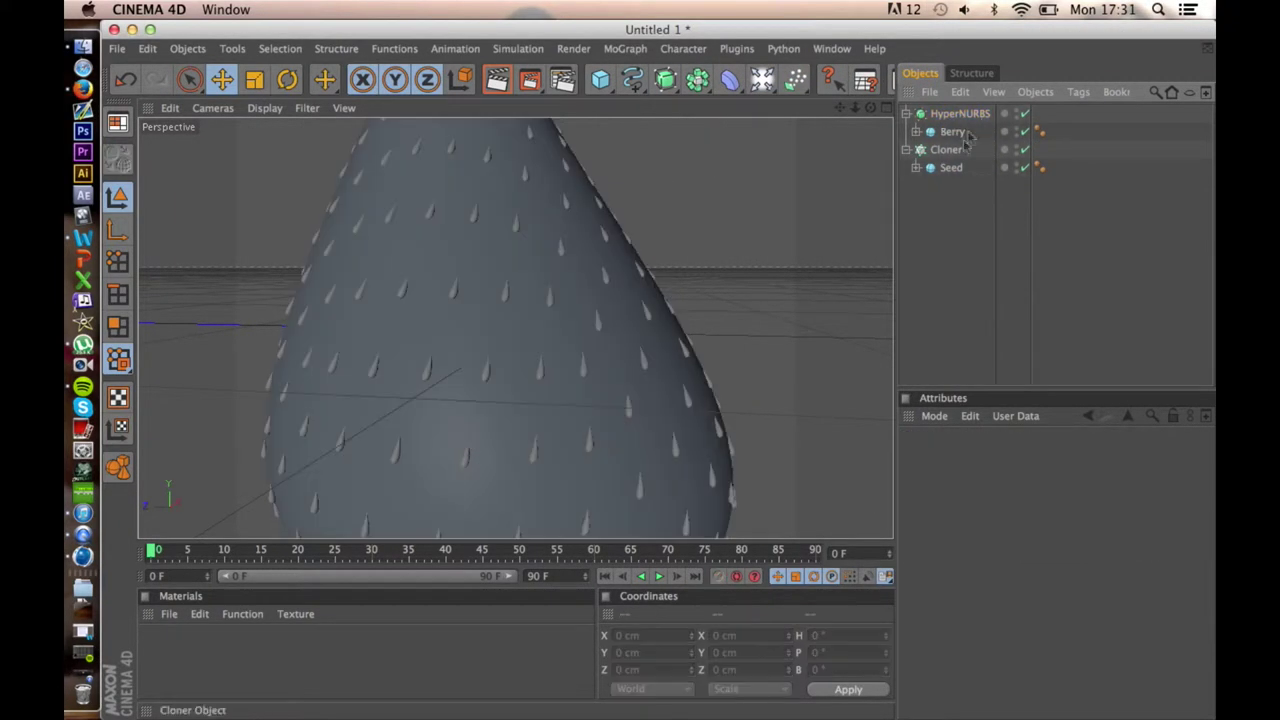
{"action": "left_click", "coordinate": [231, 50]}
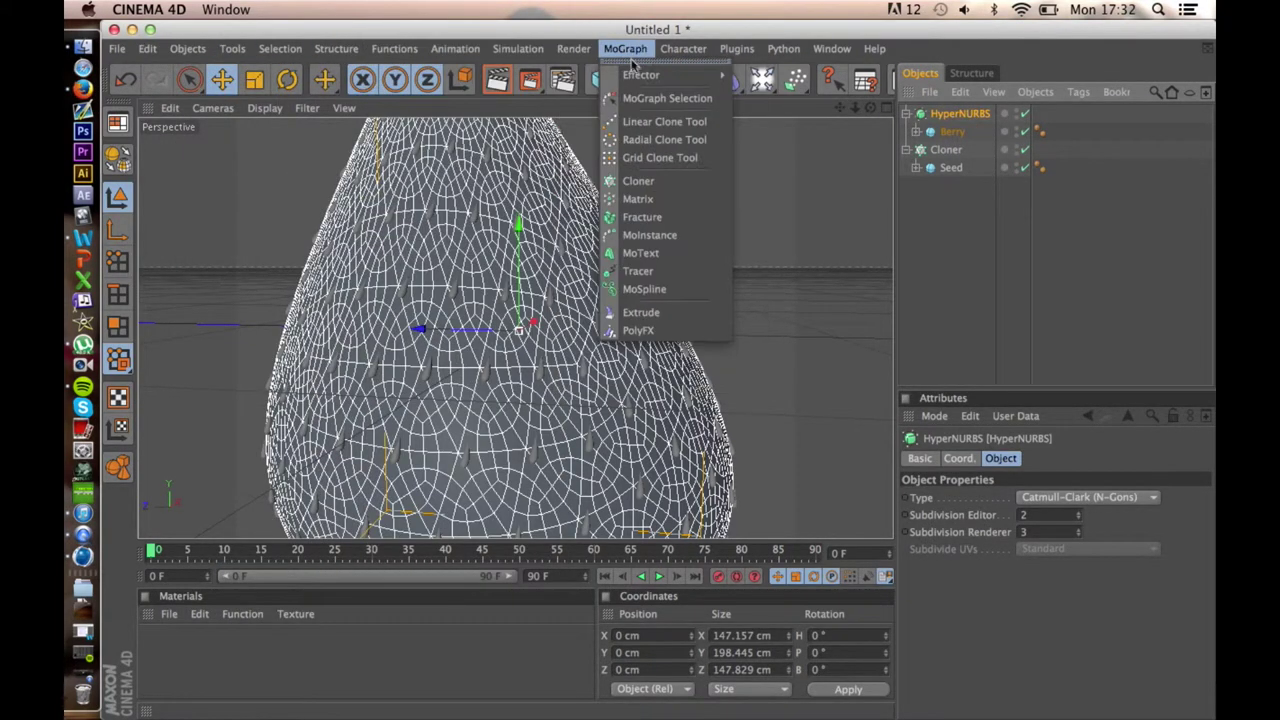
{"action": "mouse_move", "coordinate": [625, 48]}
{"action": "mouse_move", "coordinate": [641, 75]}
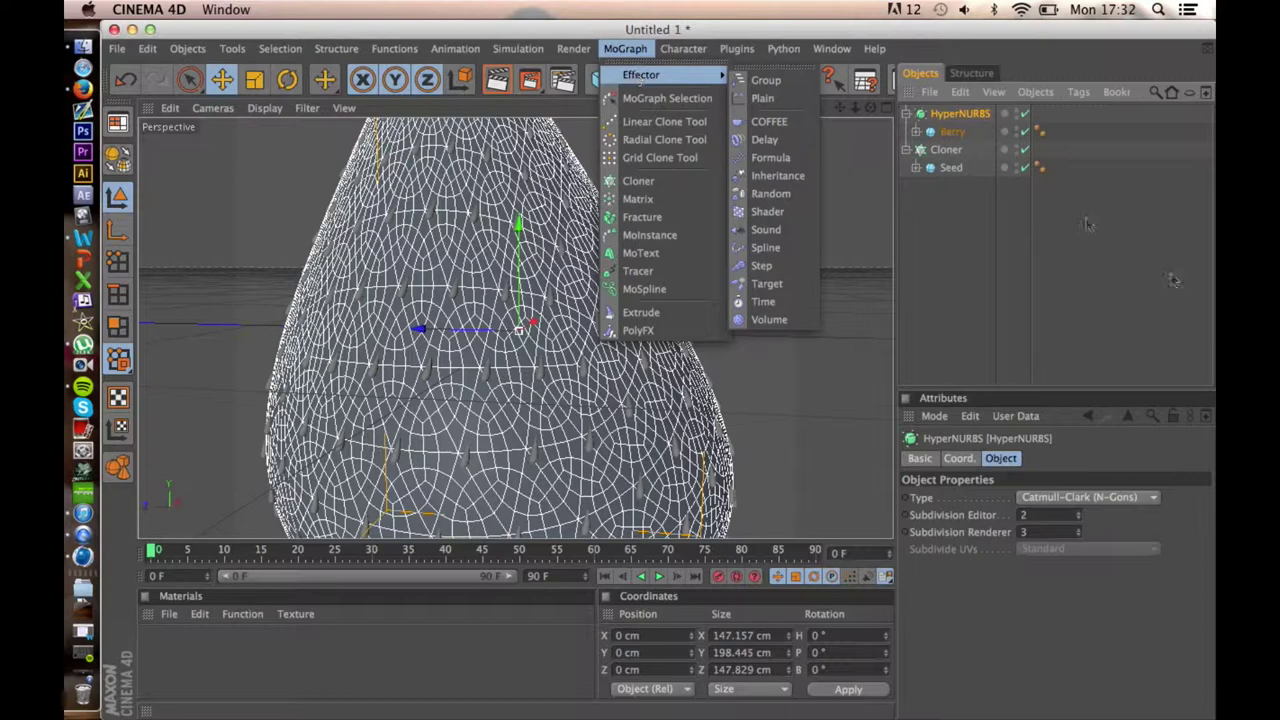
{"action": "left_click", "coordinate": [1034, 229]}
{"action": "left_click", "coordinate": [783, 48]}
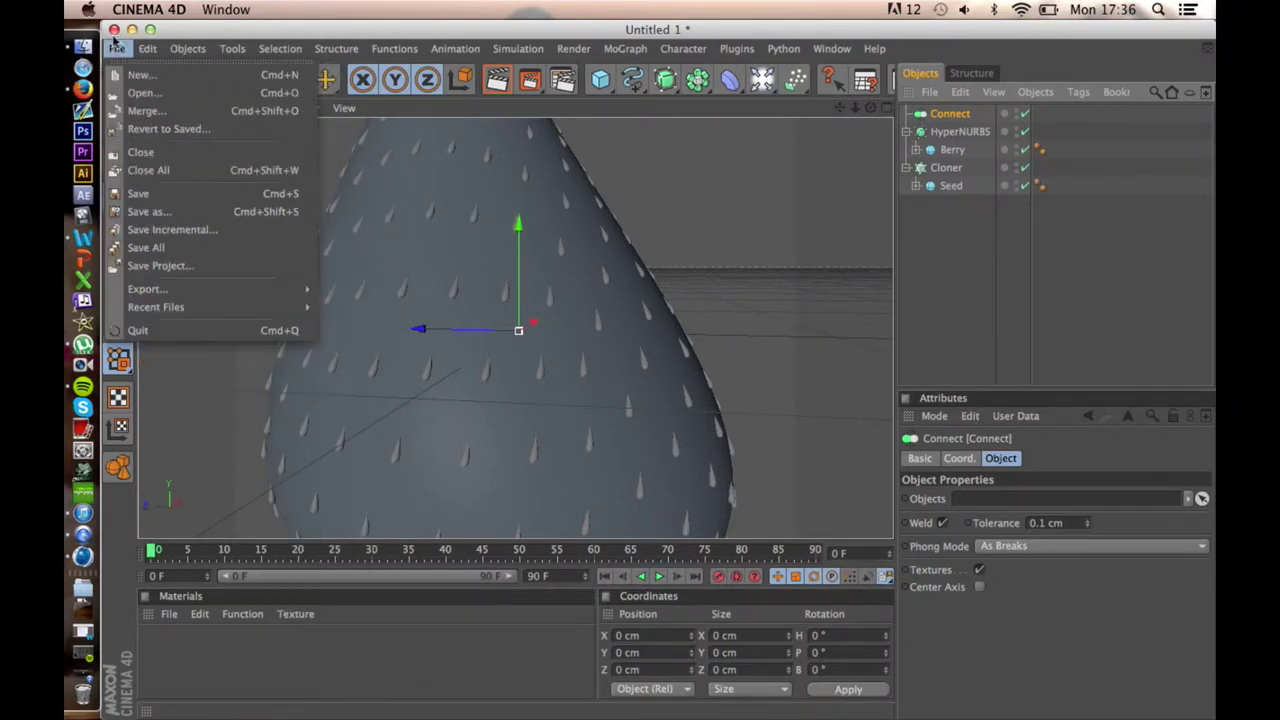
Choose File > Save As and pick the Desktop as the save location
{"action": "left_click", "coordinate": [971, 73]}
{"action": "left_click", "coordinate": [930, 74]}
{"action": "left_click", "coordinate": [118, 49]}
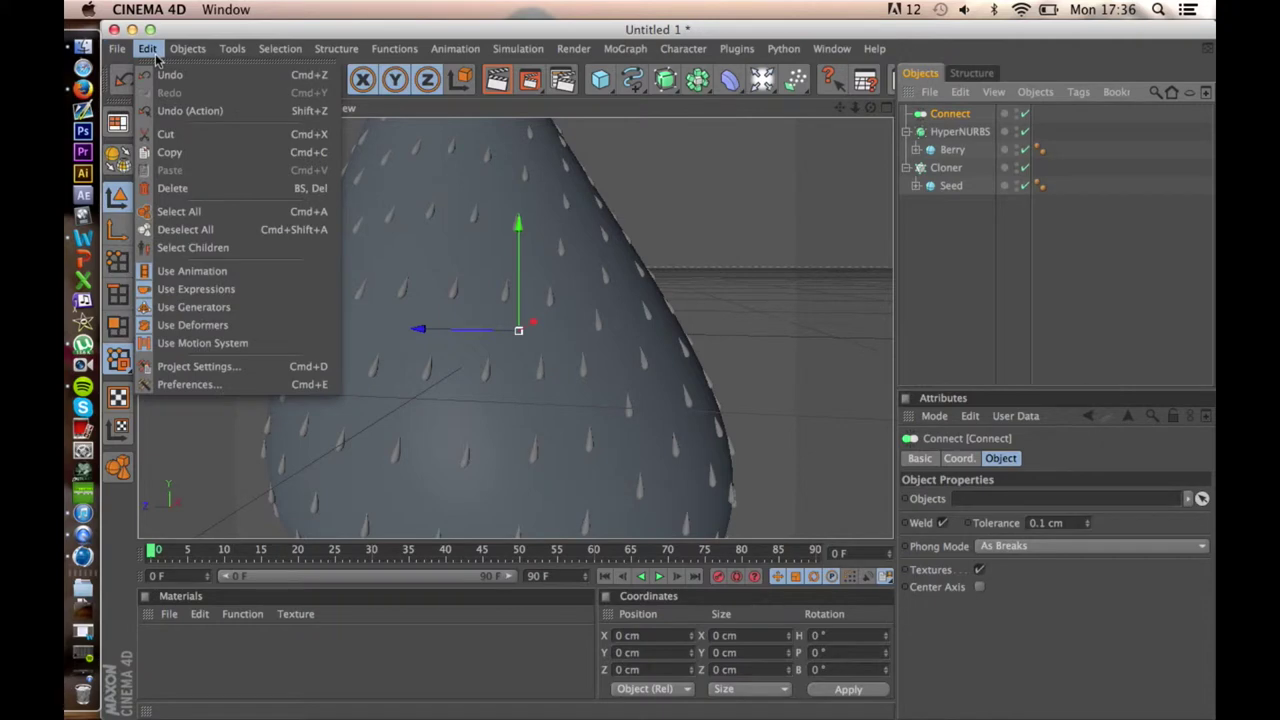
{"action": "left_click", "coordinate": [385, 168]}
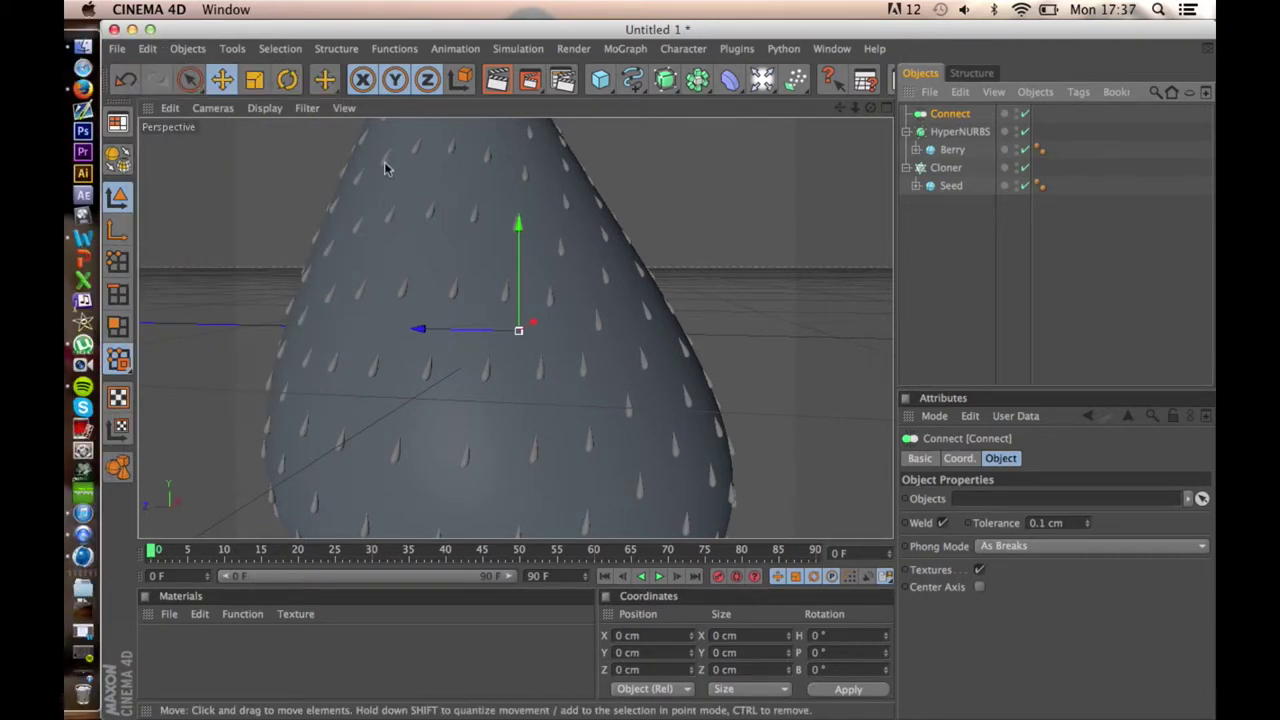
{"action": "left_click", "coordinate": [118, 49]}
{"action": "left_click", "coordinate": [140, 192]}
{"action": "left_click", "coordinate": [432, 261]}
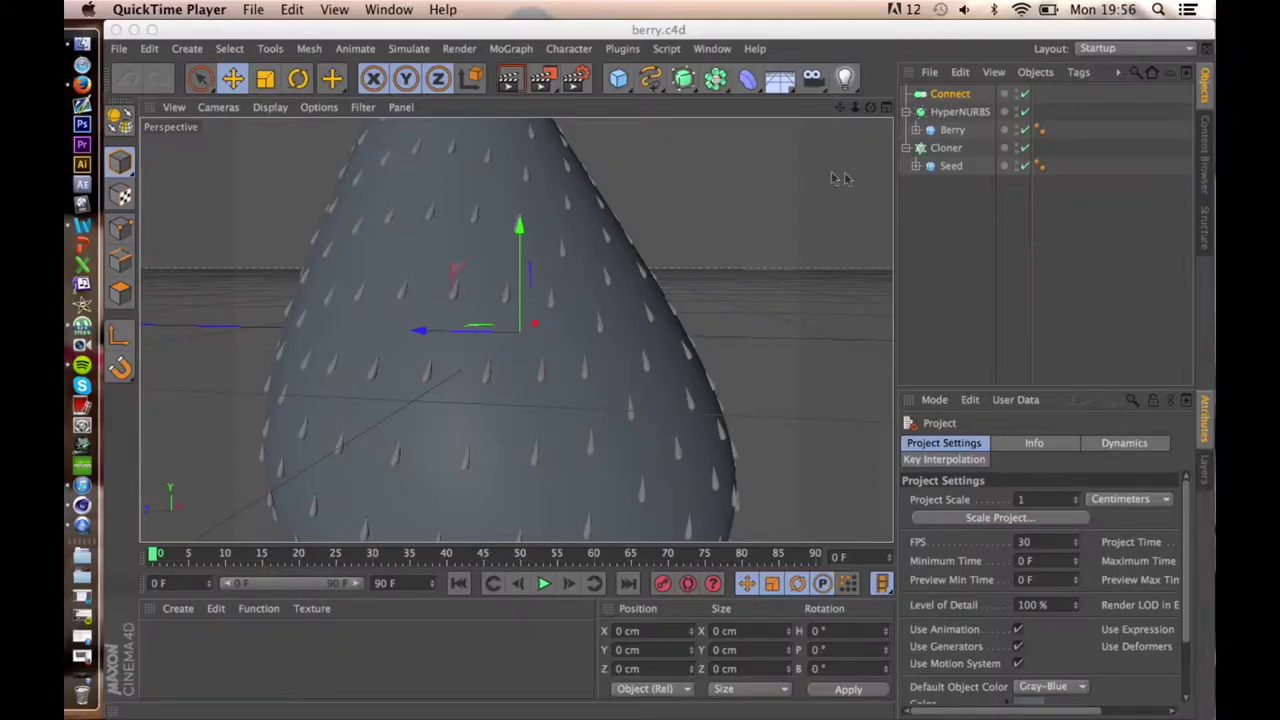
{"action": "left_click", "coordinate": [837, 177]}
Add a Collision deformer under Connect, move the HyperNURBS into Connect, and use the Cloner as collider
{"action": "left_click", "coordinate": [187, 48]}
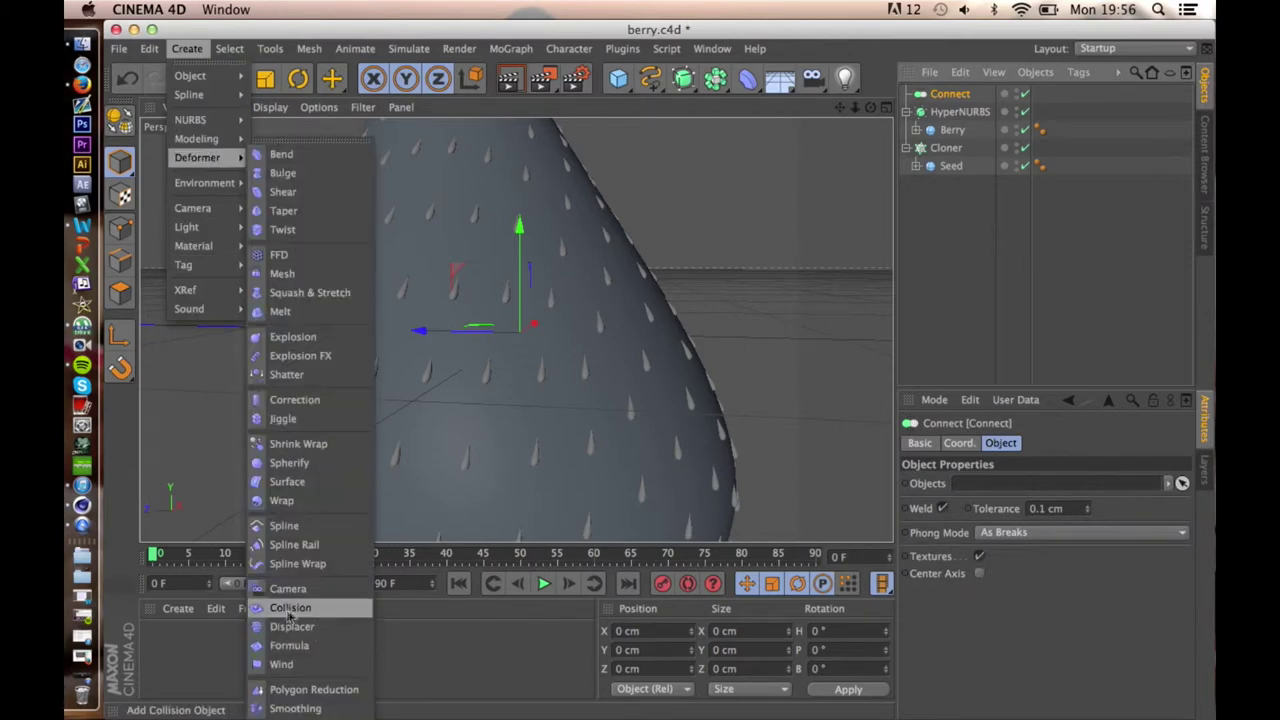
{"action": "left_click", "coordinate": [311, 607]}
{"action": "left_click_drag", "start_coordinate": [950, 94], "coordinate": [955, 113]}
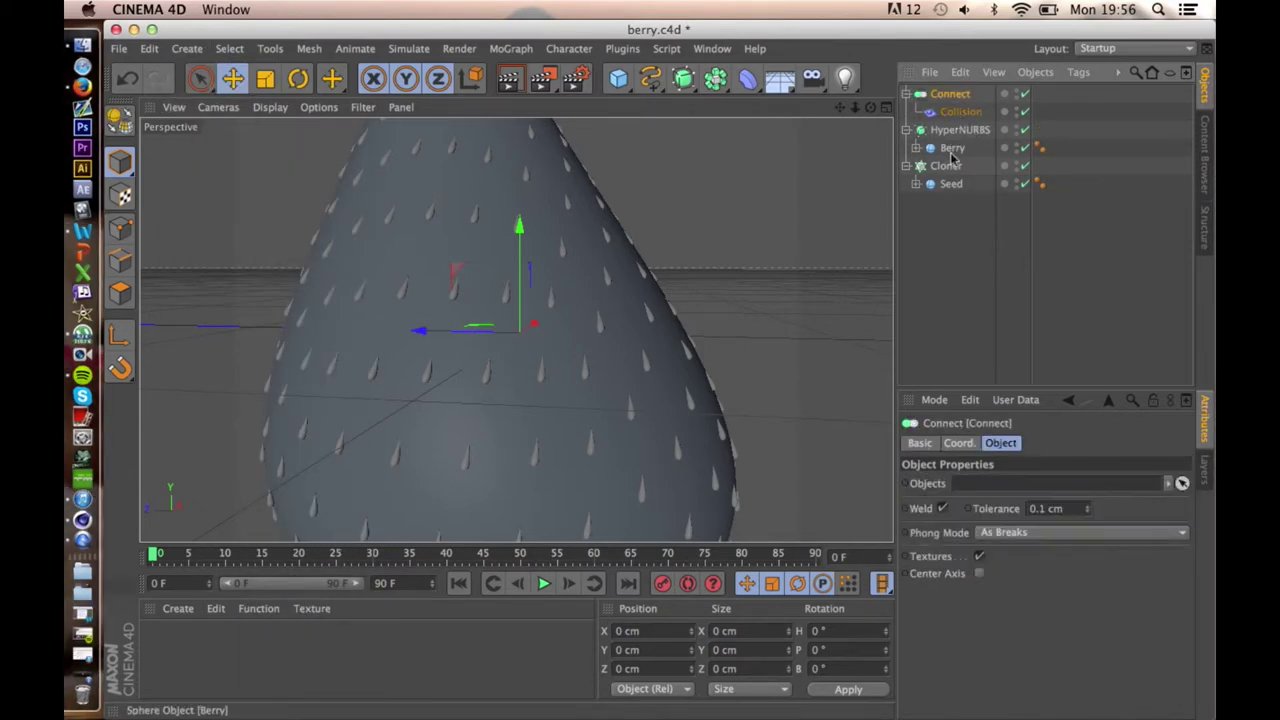
{"action": "left_click_drag", "start_coordinate": [996, 484], "coordinate": [1000, 484]}
{"action": "left_click", "coordinate": [960, 111]}
{"action": "left_click", "coordinate": [1088, 443]}
{"action": "left_click_drag", "start_coordinate": [946, 166], "coordinate": [1000, 518]}
Set the Collision deformer's solver to Outside (Volume)
{"action": "scroll", "coordinate": [517, 330], "scroll_direction": "down", "scroll_amount": 5}
{"action": "left_click", "coordinate": [983, 266]}
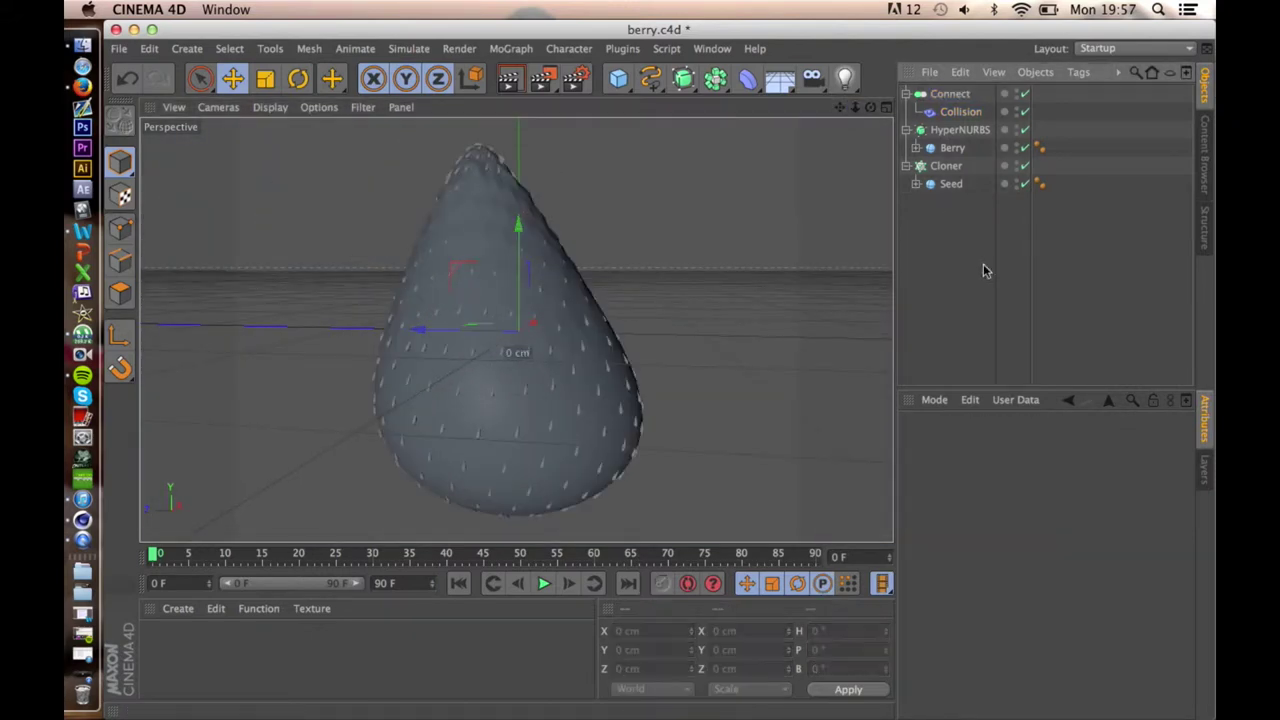
{"action": "left_click", "coordinate": [960, 111]}
{"action": "left_click", "coordinate": [1100, 497]}
{"action": "left_click", "coordinate": [1030, 572]}
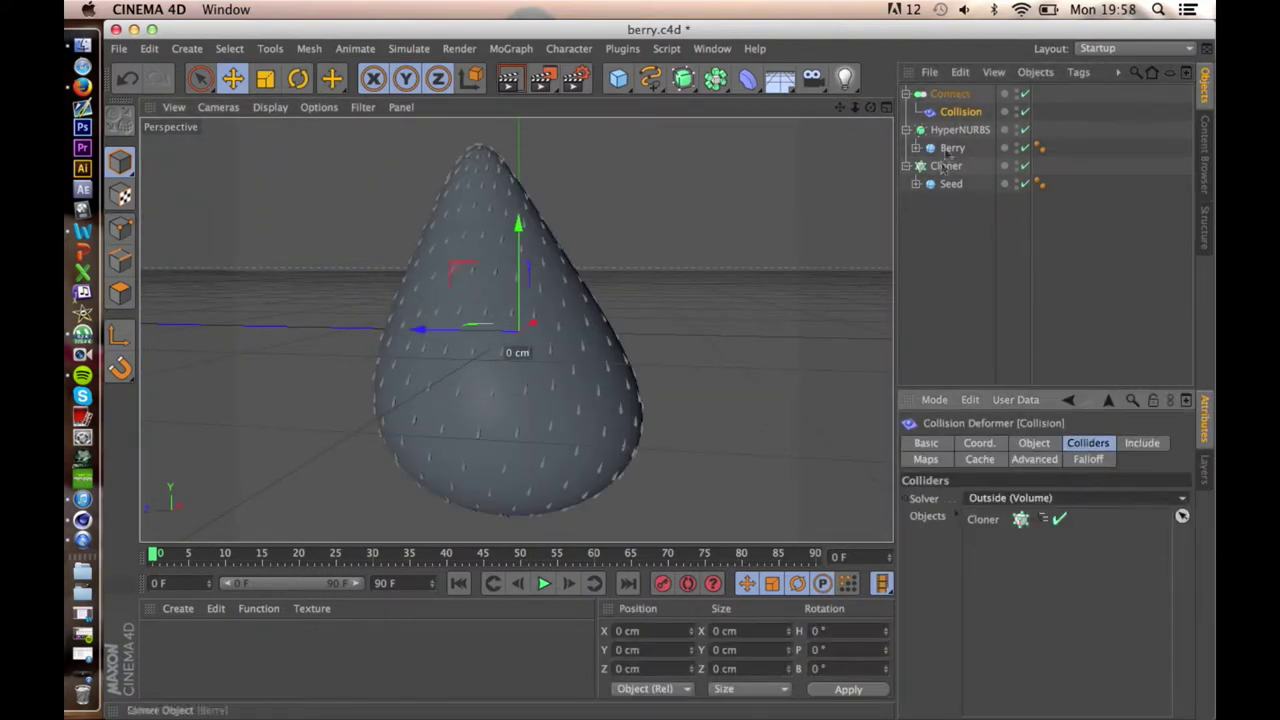
Set the HyperNURBS render subdivision to 4 and render a viewport preview
{"action": "left_click", "coordinate": [960, 130]}
{"action": "left_click", "coordinate": [508, 78]}
{"action": "left_click", "coordinate": [952, 148]}
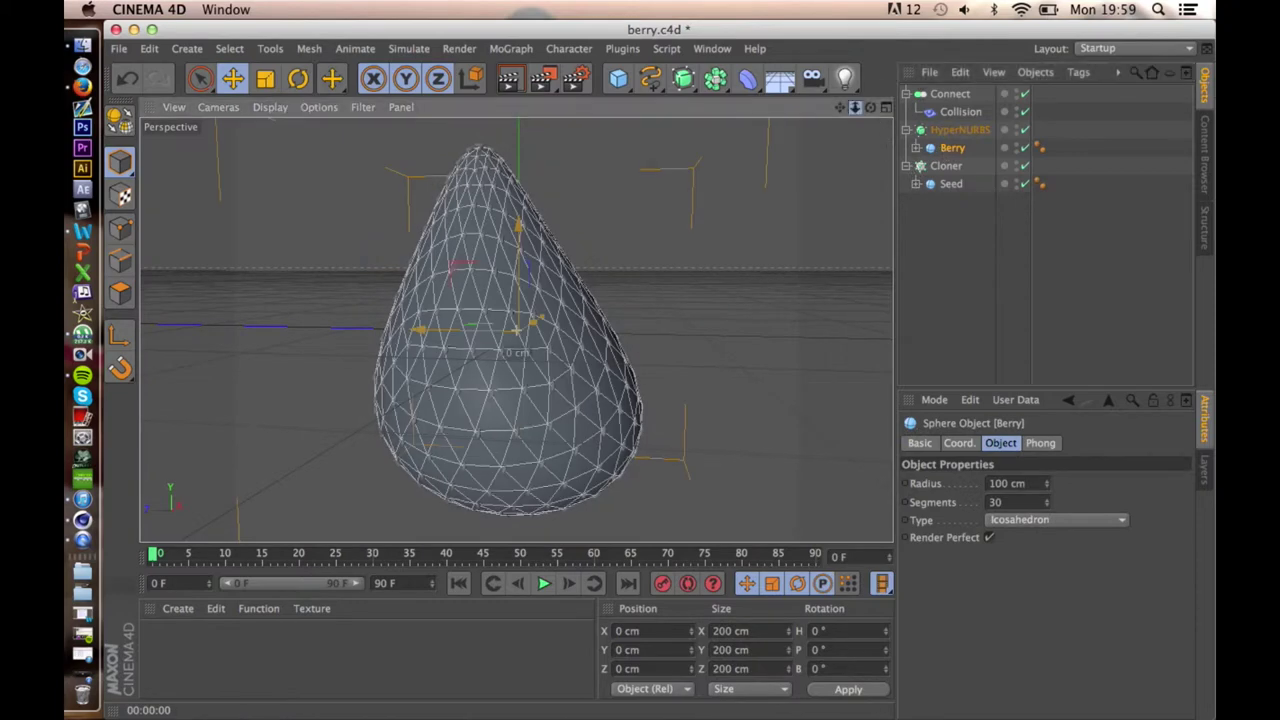
{"action": "key", "text": "ctrl+r"}
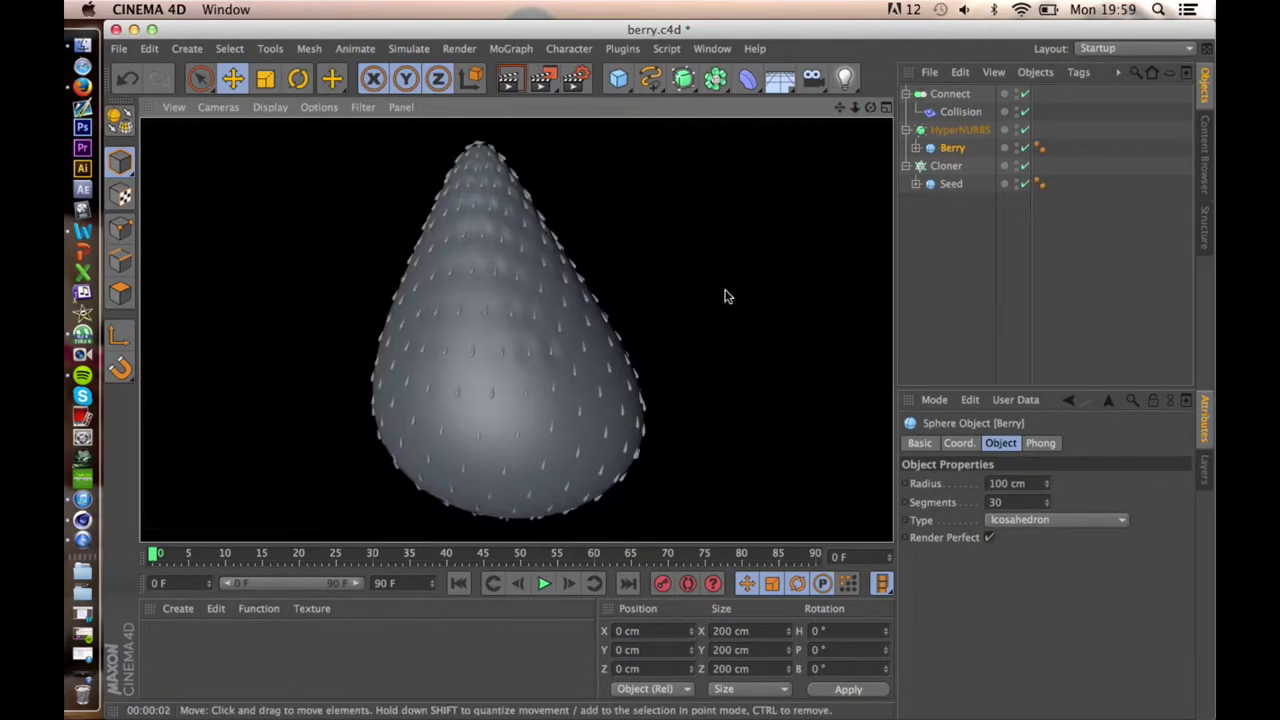
{"action": "left_click", "coordinate": [723, 294]}
{"action": "left_click", "coordinate": [946, 166]}
{"action": "left_click", "coordinate": [960, 131]}
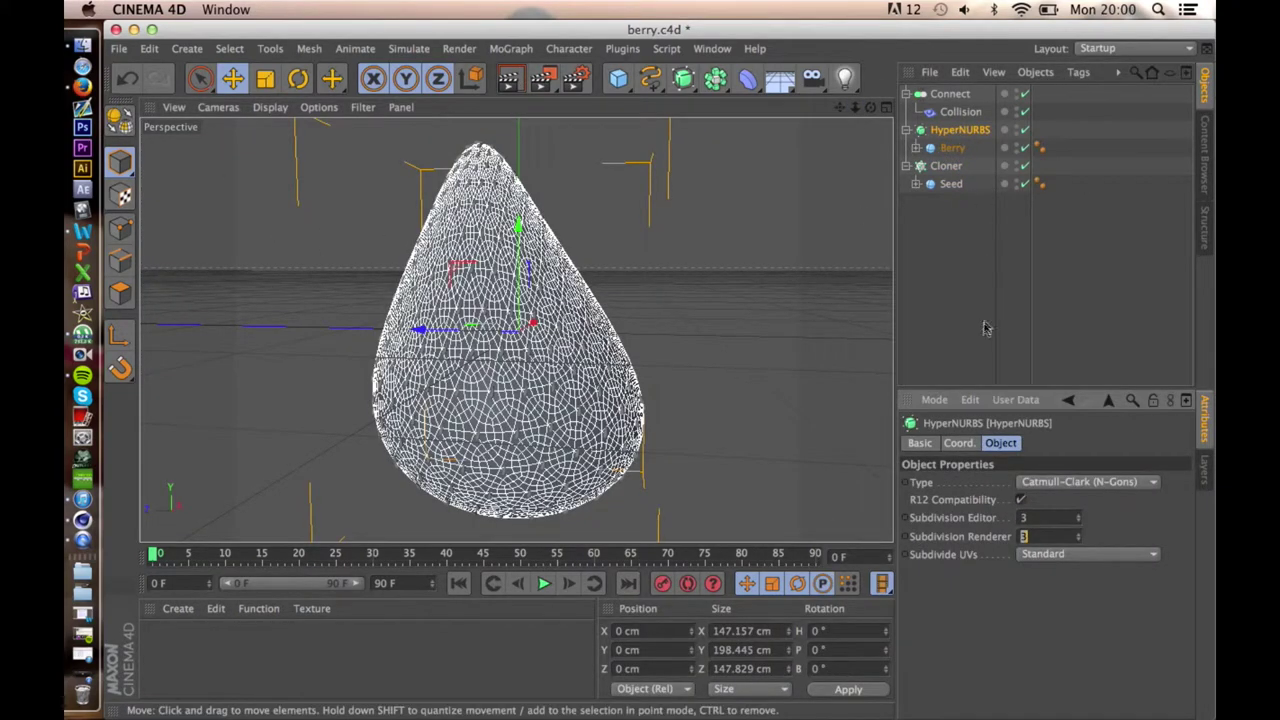
{"action": "type", "text": "4"}
{"action": "key", "text": "Return"}
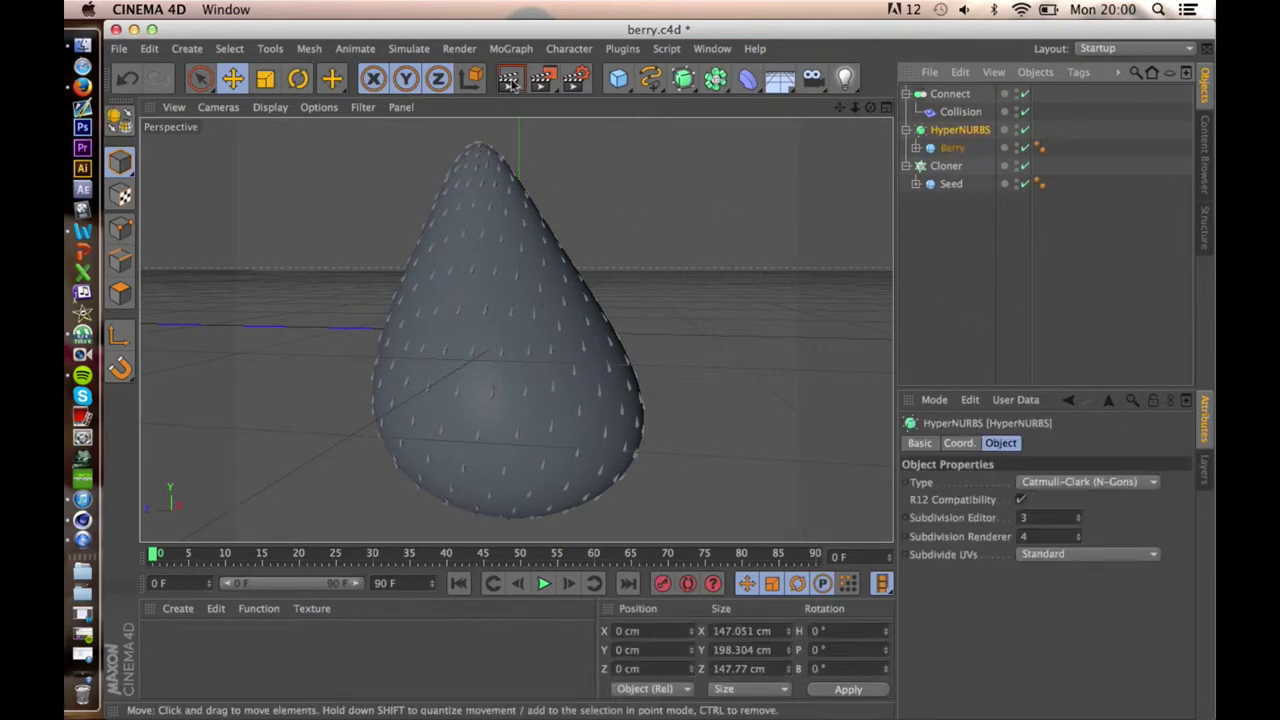
{"action": "left_click", "coordinate": [510, 81]}
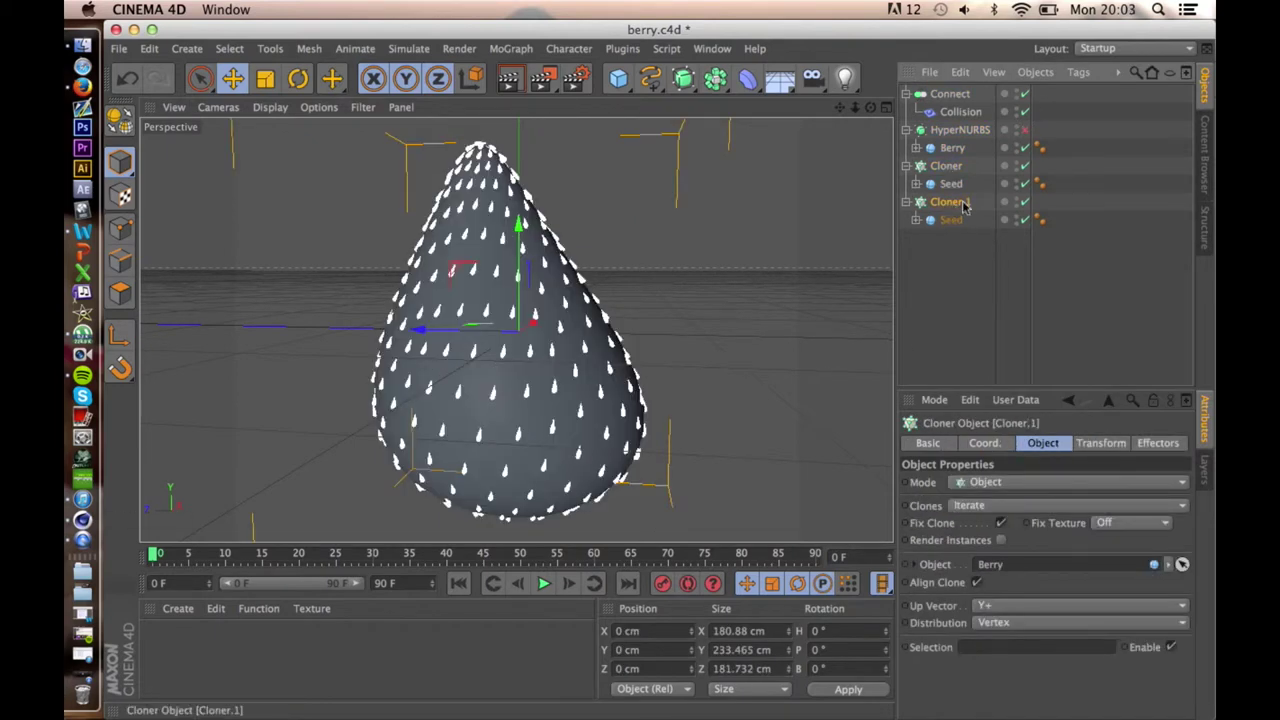
Hide the duplicated cloner and start renaming it, typing 'S'
{"action": "left_click", "coordinate": [1022, 204]}
{"action": "double_click", "coordinate": [950, 202]}
{"action": "type", "text": "Seed_Copy"}
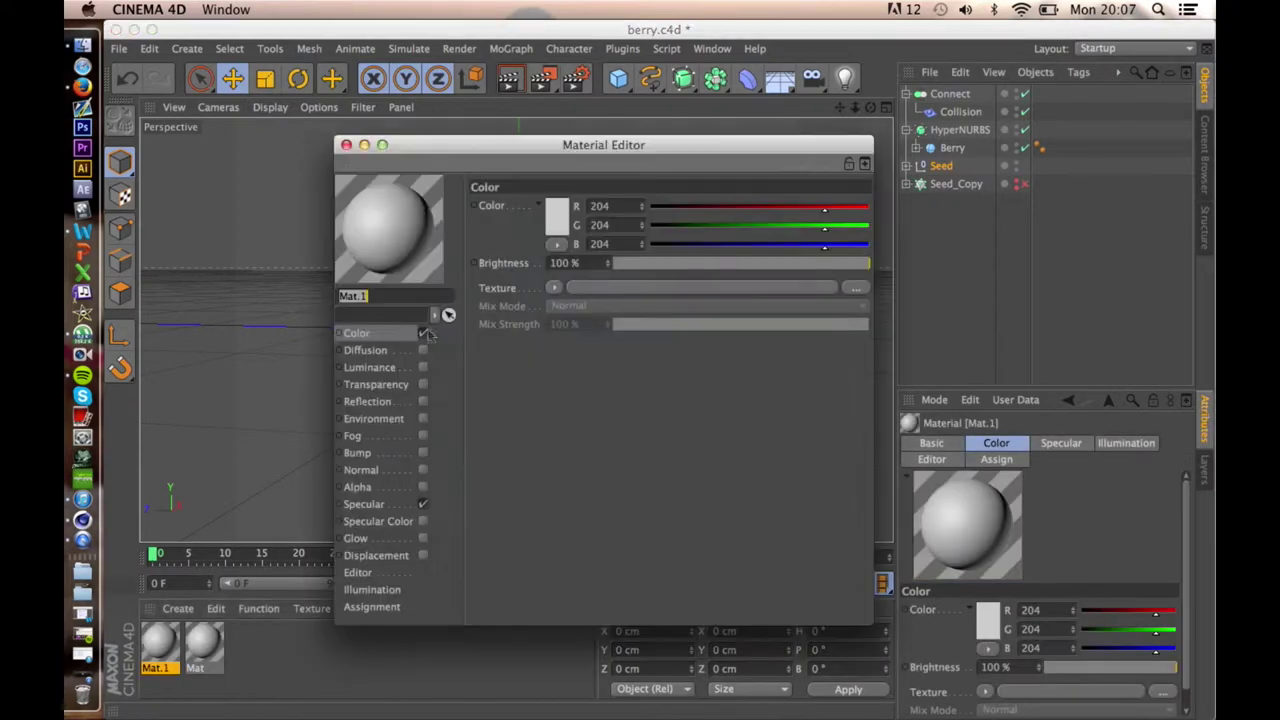
Give Mat.1 a Fresnel reflection and a fine Noise bump
{"action": "left_click", "coordinate": [422, 401]}
{"action": "left_click", "coordinate": [554, 304]}
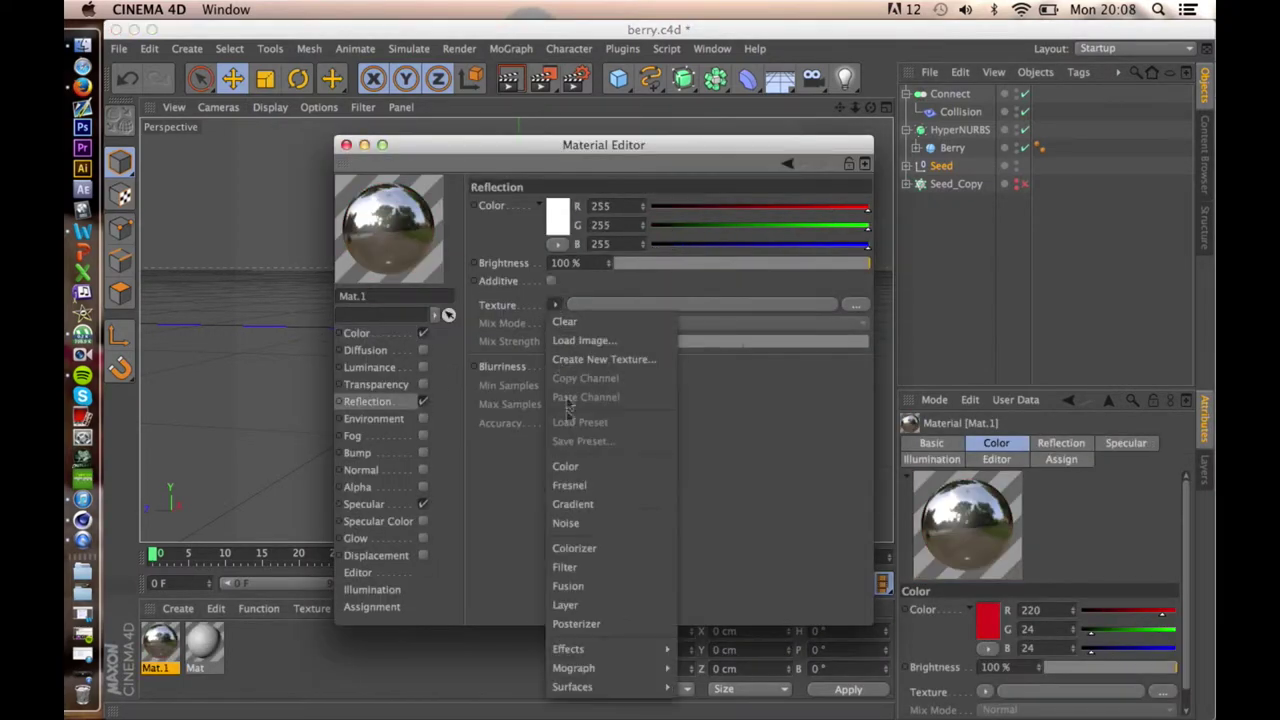
{"action": "left_click", "coordinate": [571, 486]}
{"action": "left_click", "coordinate": [422, 452]}
{"action": "left_click", "coordinate": [541, 247]}
{"action": "left_click", "coordinate": [571, 426]}
{"action": "left_click", "coordinate": [546, 284]}
{"action": "left_click", "coordinate": [600, 420]}
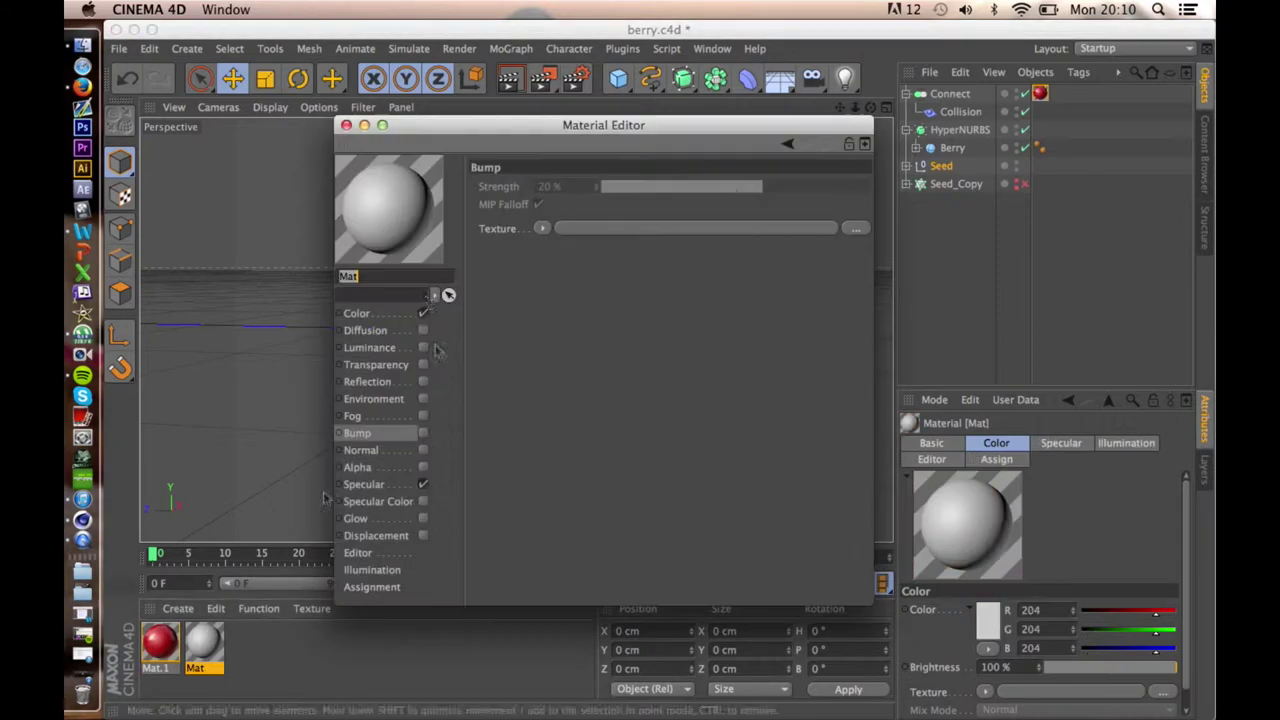
Make Mat dark red with a gold-to-yellow gradient specular colour and faint Fresnel reflection
{"action": "left_click", "coordinate": [423, 501]}
{"action": "left_click", "coordinate": [553, 267]}
{"action": "left_click", "coordinate": [575, 449]}
{"action": "left_click", "coordinate": [567, 303]}
{"action": "double_click", "coordinate": [476, 323]}
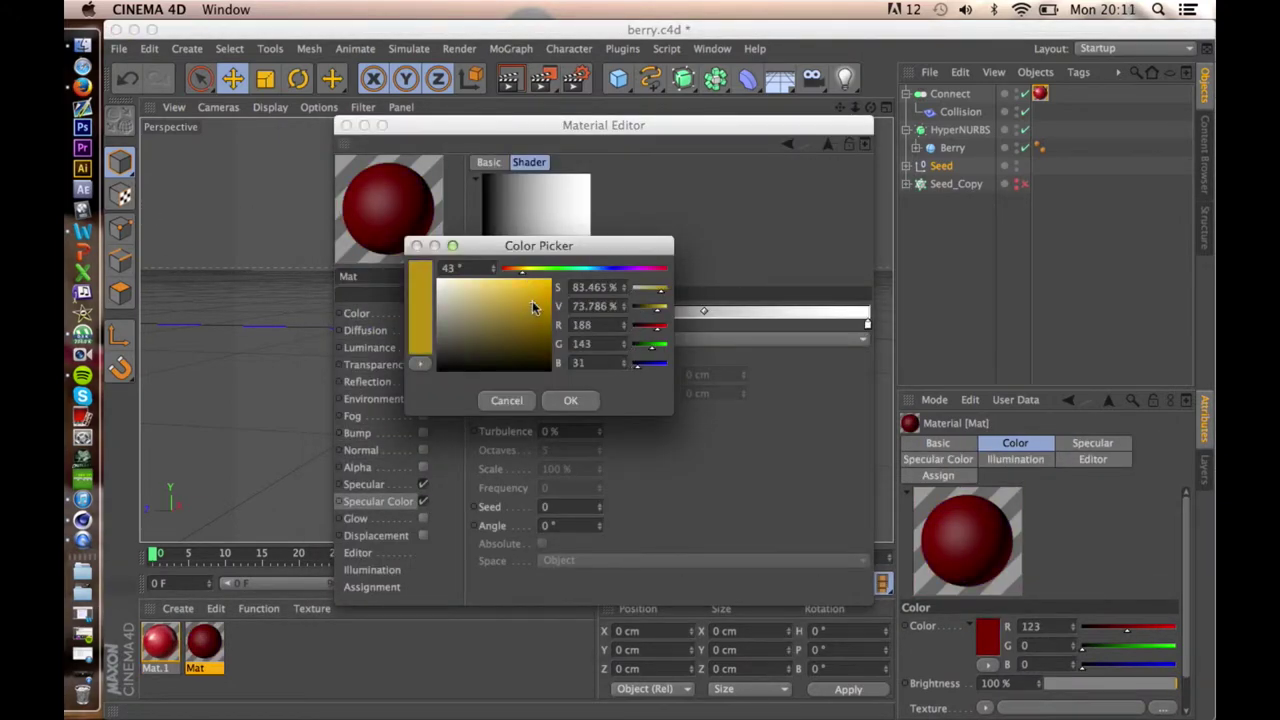
{"action": "left_click", "coordinate": [570, 400]}
{"action": "double_click", "coordinate": [867, 323]}
{"action": "left_click", "coordinate": [899, 400]}
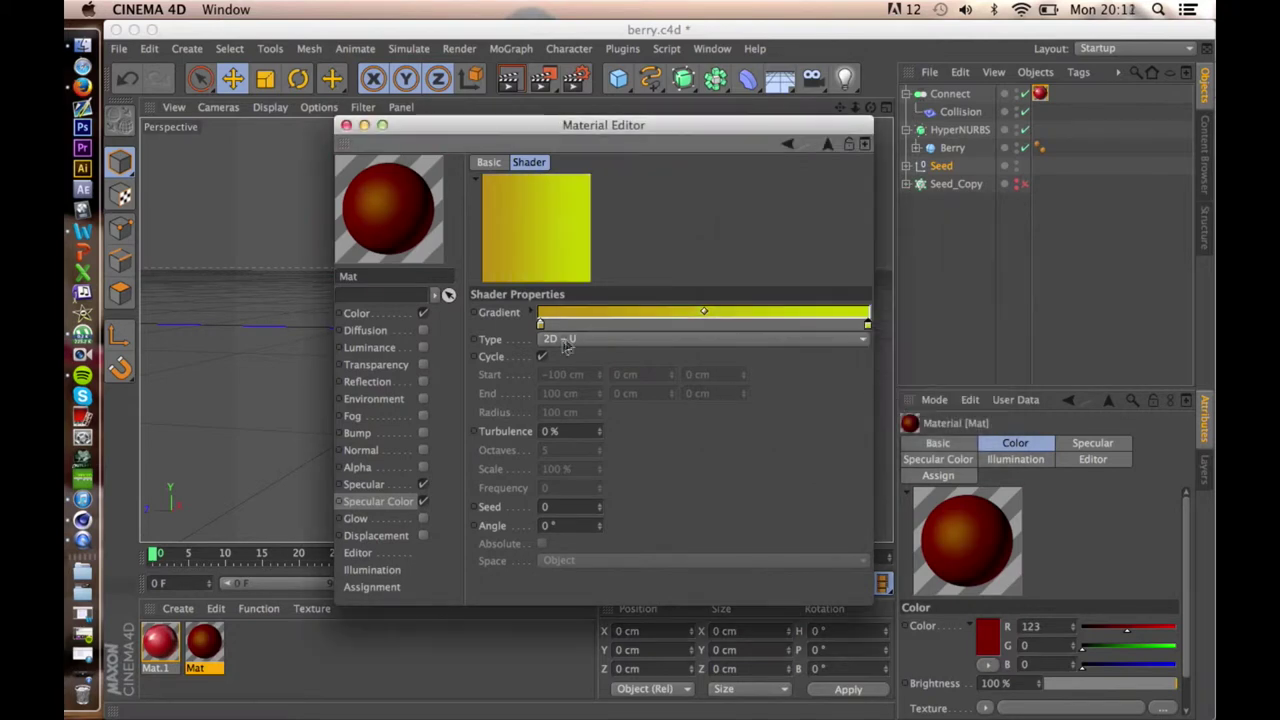
{"action": "left_click", "coordinate": [423, 381]}
{"action": "left_click", "coordinate": [643, 245]}
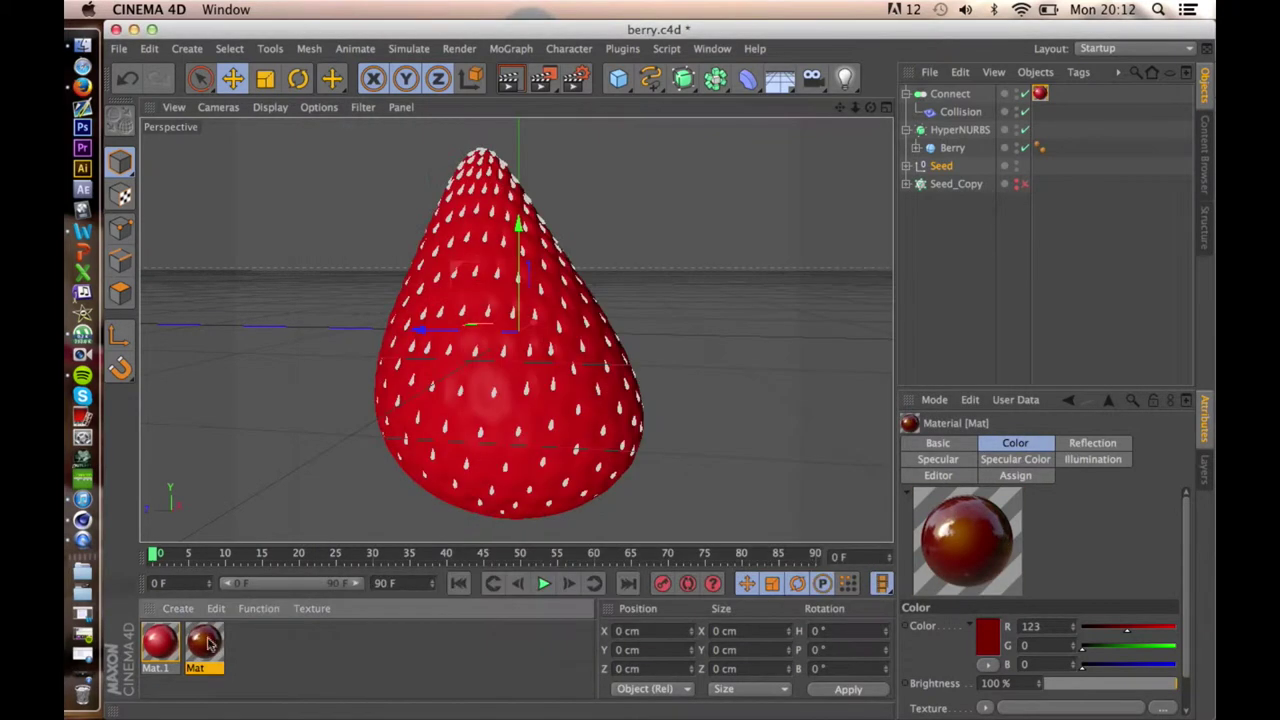
Apply Mat to the Seed object, add a Sky, and load HDRI 004 from the Content Browser
{"action": "left_click_drag", "start_coordinate": [204, 640], "coordinate": [945, 168]}
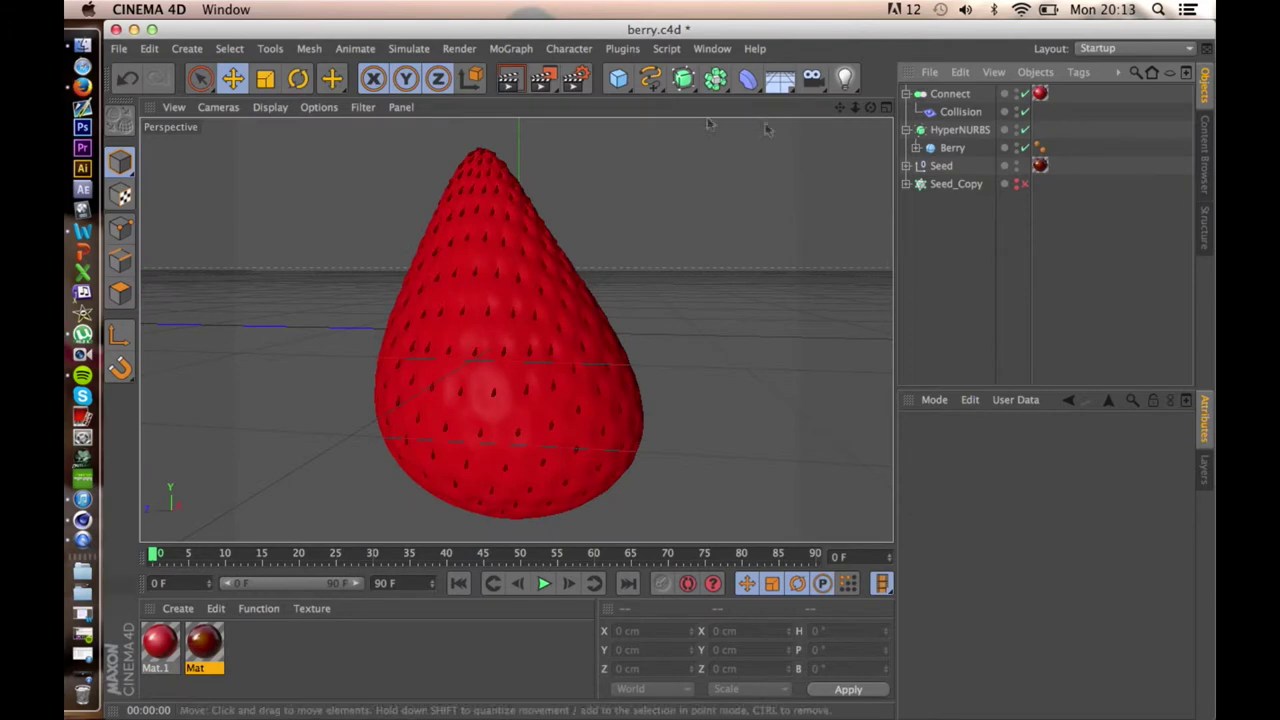
{"action": "left_click_drag", "start_coordinate": [780, 78], "coordinate": [812, 78]}
{"action": "left_click", "coordinate": [1205, 150]}
{"action": "double_click", "coordinate": [986, 134]}
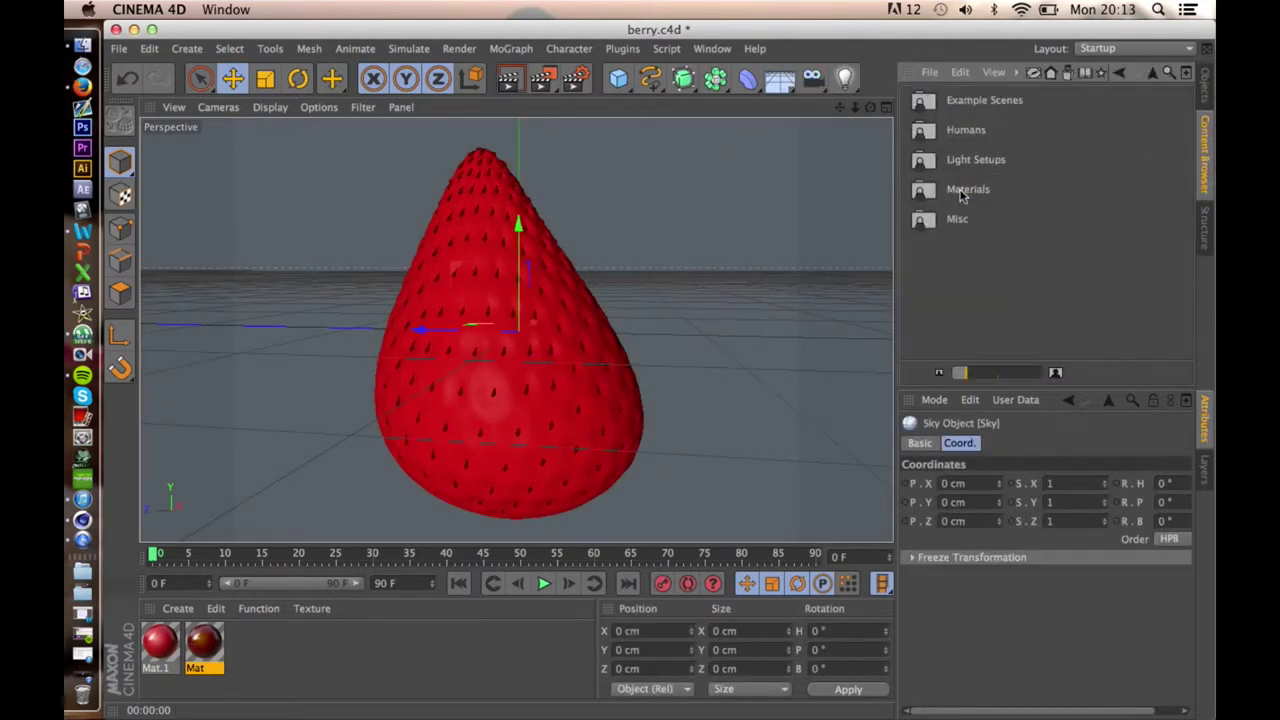
{"action": "double_click", "coordinate": [960, 189]}
{"action": "double_click", "coordinate": [969, 189]}
{"action": "left_click", "coordinate": [1205, 95]}
Add a Compositing tag to the Sky and create a new material, Mat.2
{"action": "right_click", "coordinate": [938, 93]}
{"action": "left_click", "coordinate": [858, 158]}
{"action": "left_click", "coordinate": [979, 280]}
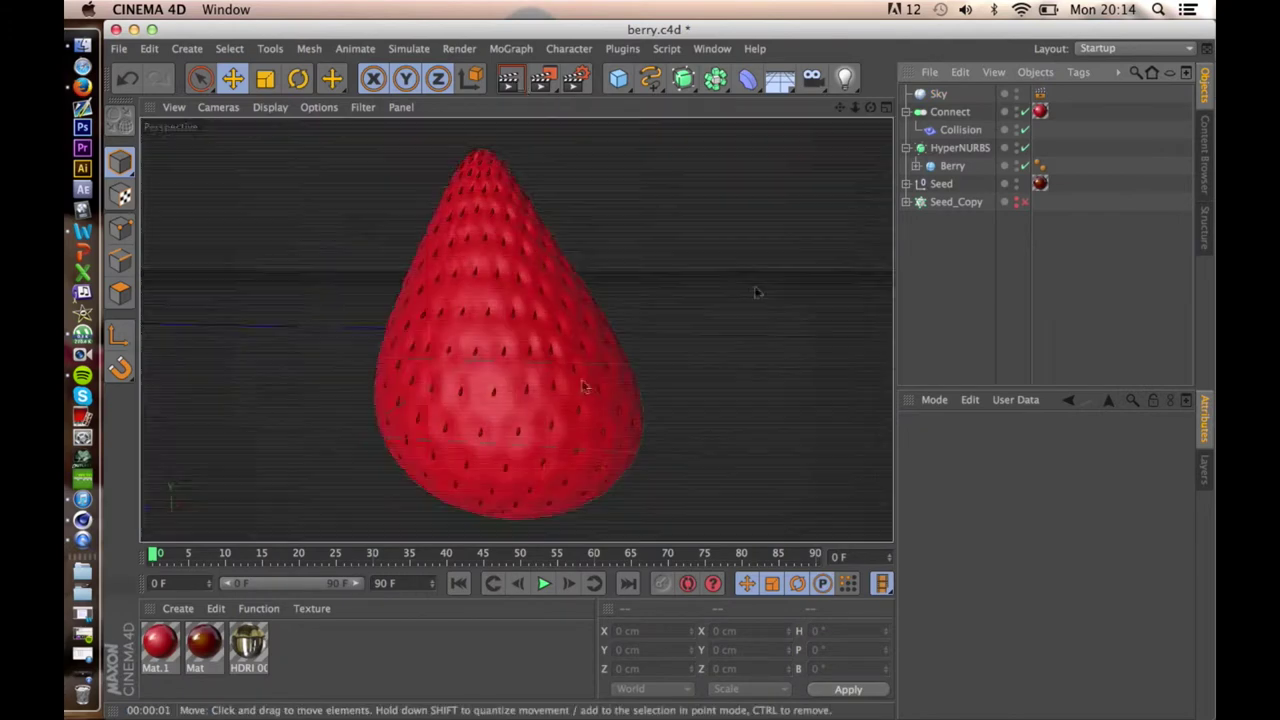
{"action": "double_click", "coordinate": [400, 645]}
{"action": "double_click", "coordinate": [158, 645]}
Give Mat.2 a 2D-Circular gradient colour texture with one end set to black
{"action": "left_click", "coordinate": [553, 268]}
{"action": "left_click", "coordinate": [571, 492]}
{"action": "left_click", "coordinate": [700, 339]}
{"action": "left_click", "coordinate": [575, 397]}
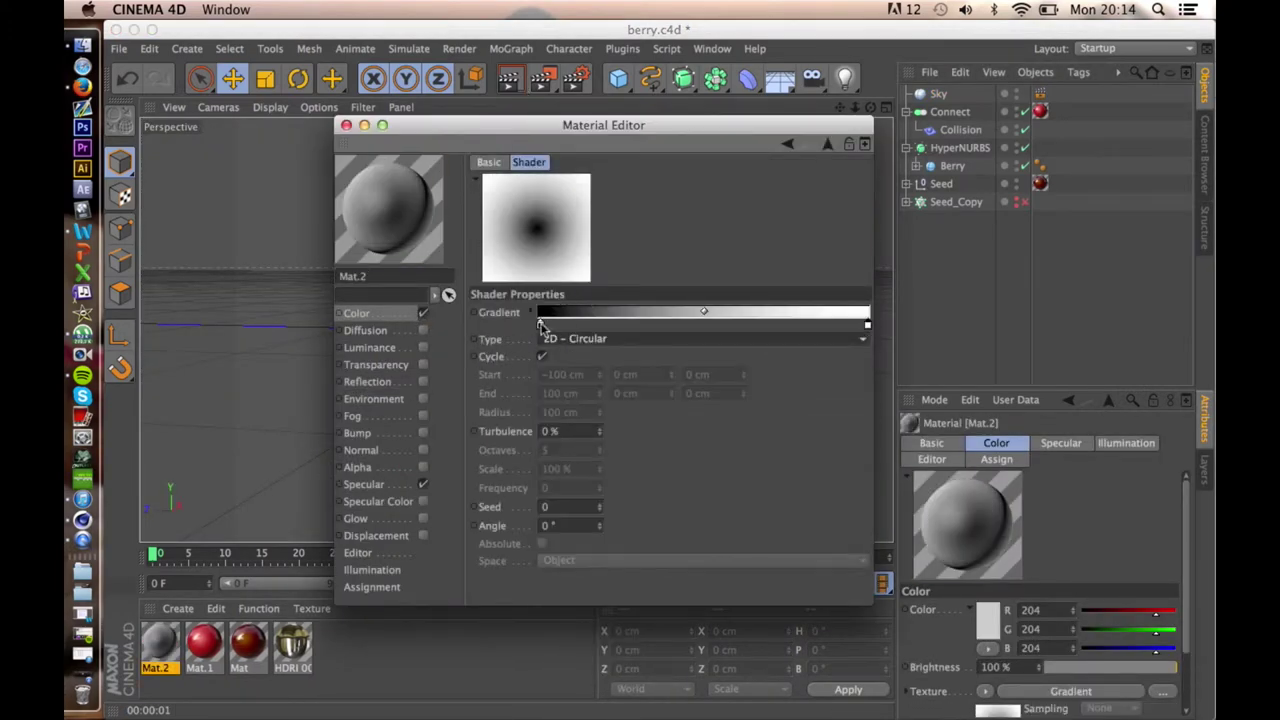
{"action": "double_click", "coordinate": [540, 324]}
{"action": "left_click", "coordinate": [562, 395]}
{"action": "double_click", "coordinate": [867, 324]}
{"action": "left_click", "coordinate": [897, 394]}
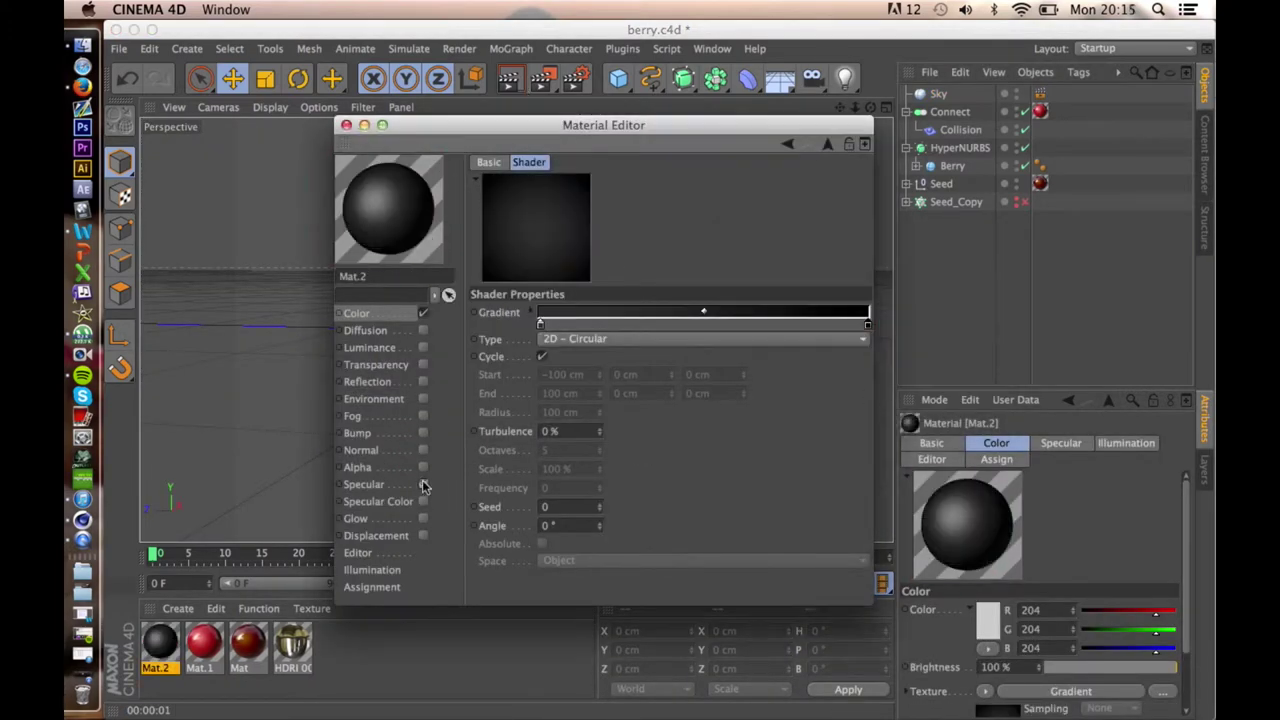
{"action": "left_click", "coordinate": [346, 125]}
Add a Background object and preview the render in the viewport
{"action": "left_click_drag", "start_coordinate": [776, 78], "coordinate": [885, 115]}
{"action": "left_click", "coordinate": [855, 159]}
{"action": "left_click", "coordinate": [508, 78]}
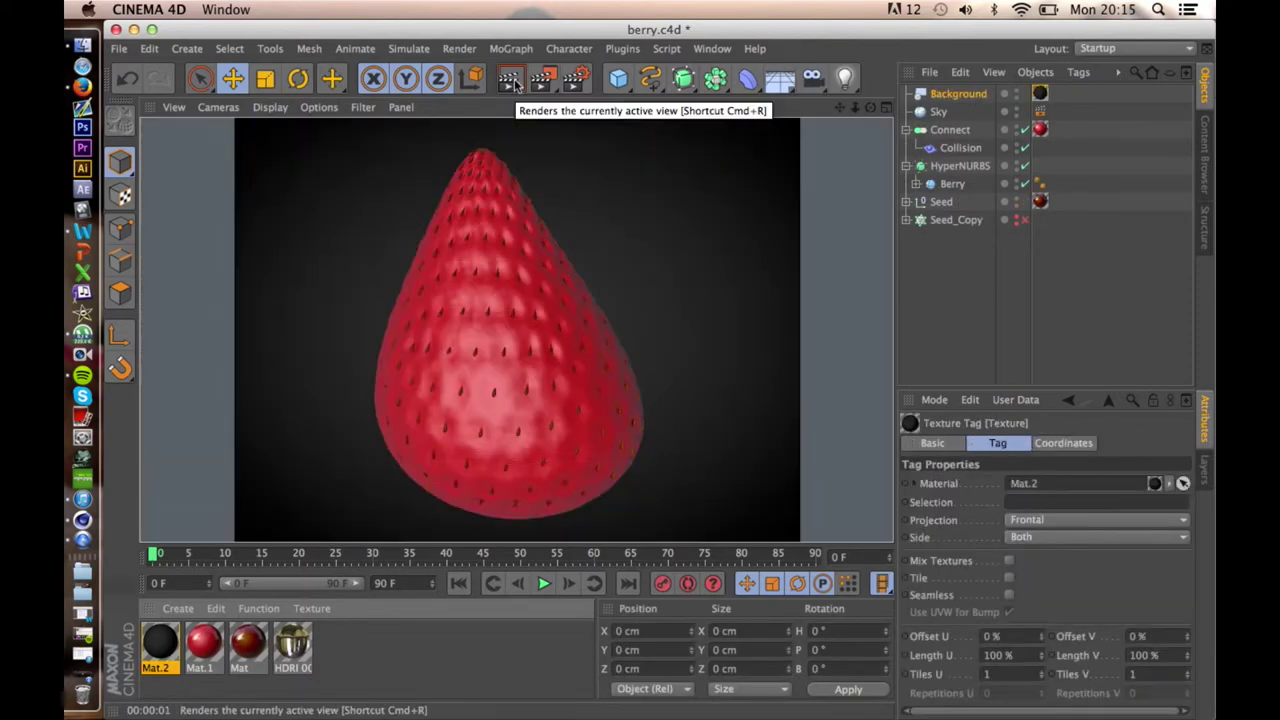
Set the render output to 1920×1080 and add the Global Illumination effect
{"action": "left_click", "coordinate": [575, 78]}
{"action": "type", "text": "20"}
{"action": "key", "text": "Tab"}
{"action": "type", "text": "1080"}
{"action": "left_click", "coordinate": [137, 352]}
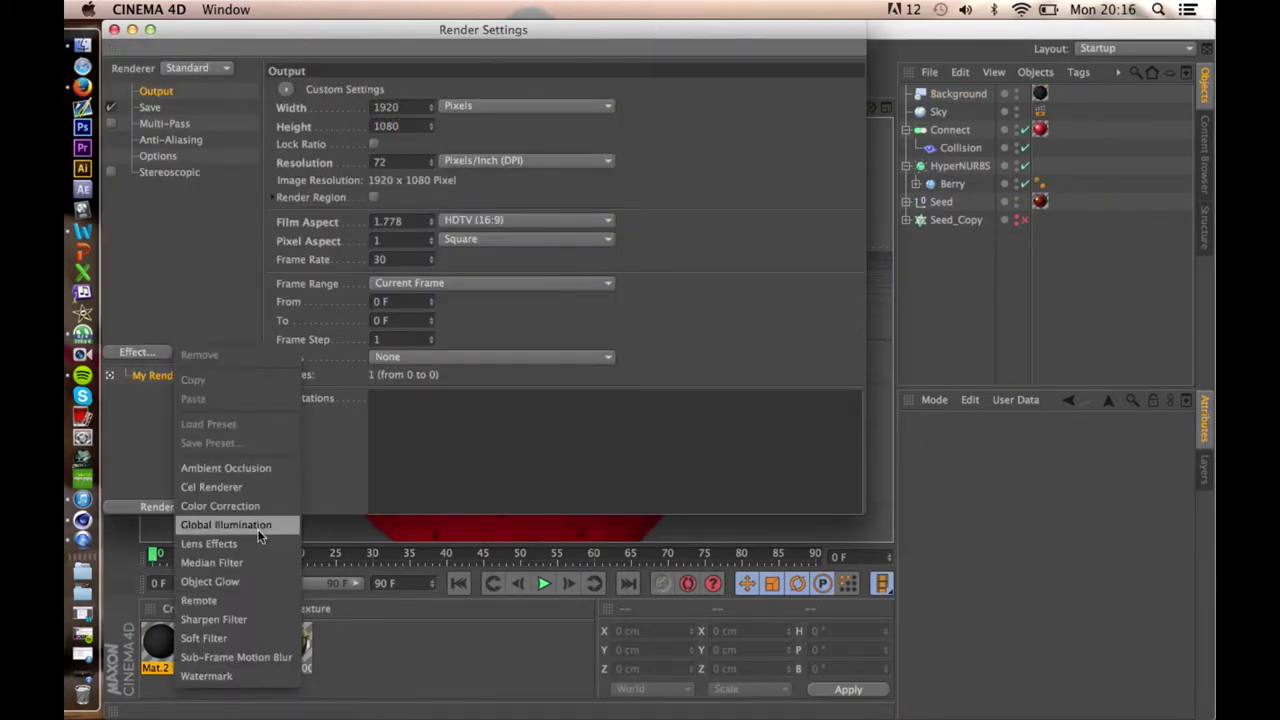
{"action": "left_click", "coordinate": [242, 523]}
{"action": "left_click", "coordinate": [114, 29]}
Apply the HDRI 004 material to the Sky and re-render the view with HDRI lighting
{"action": "scroll", "coordinate": [515, 330], "scroll_direction": "up", "scroll_amount": 3}
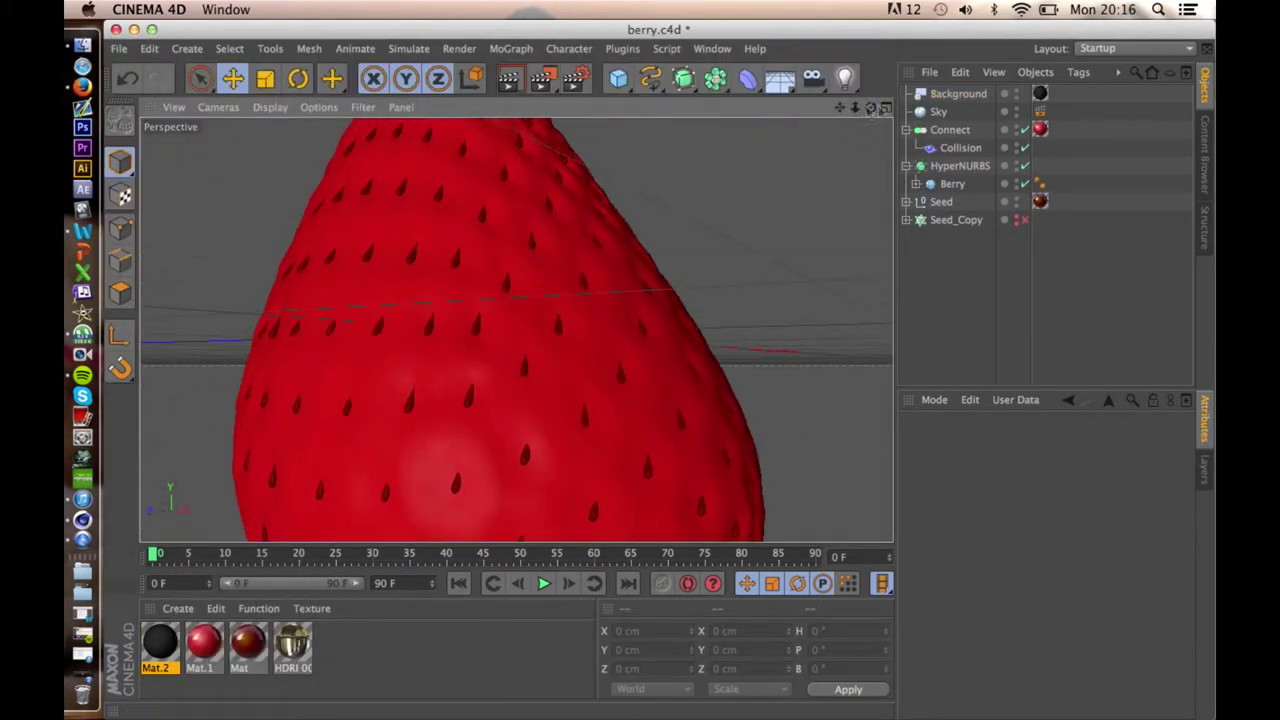
{"action": "left_click_drag", "start_coordinate": [855, 107], "coordinate": [760, 130]}
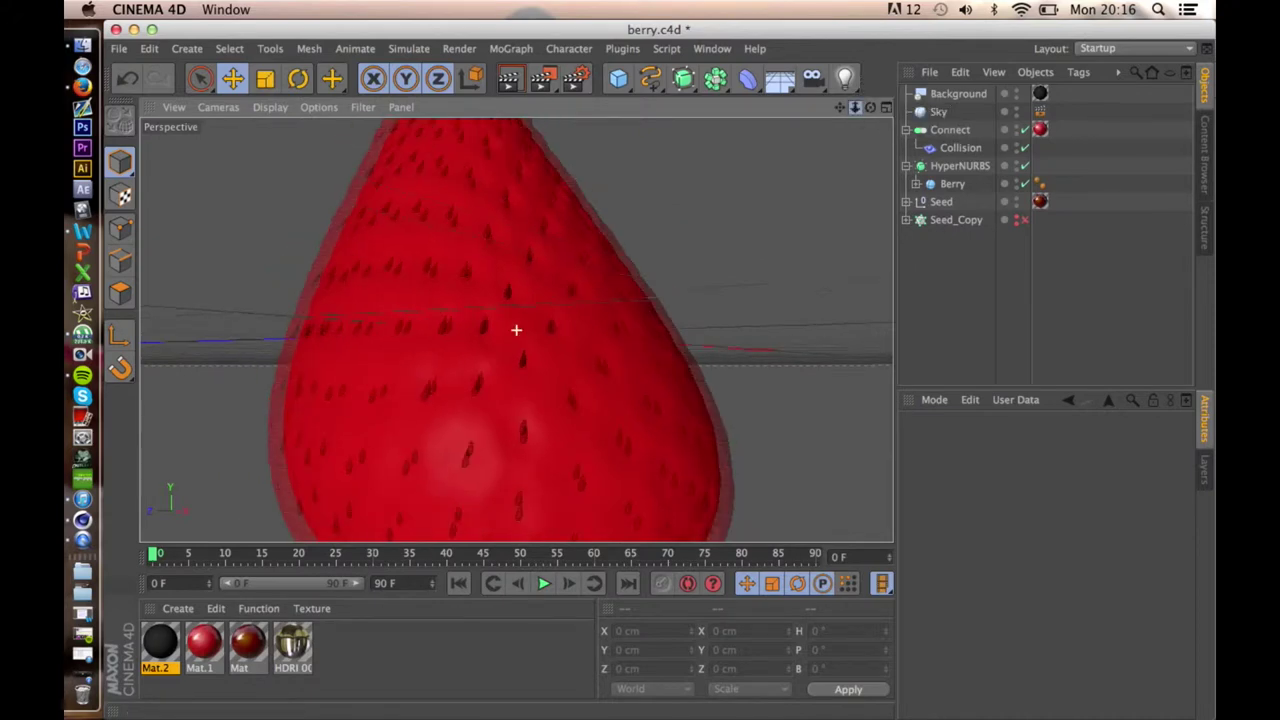
{"action": "left_click", "coordinate": [508, 78]}
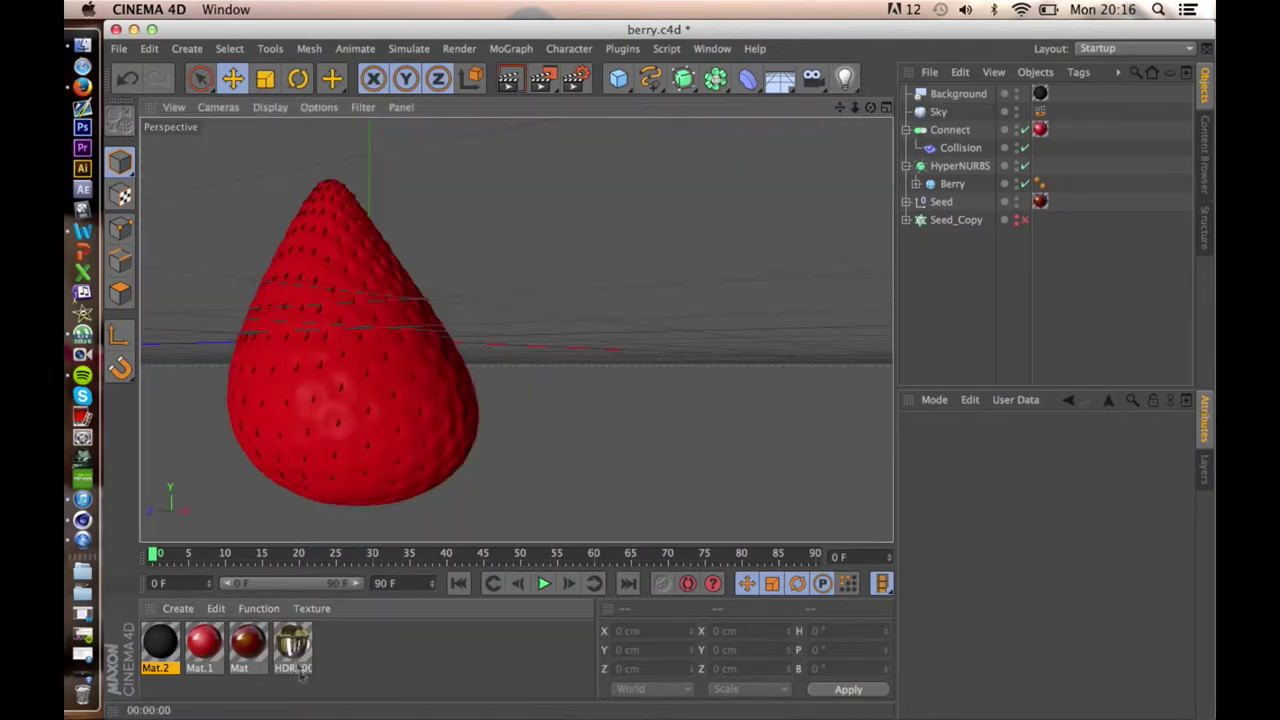
{"action": "left_click_drag", "start_coordinate": [293, 643], "coordinate": [1040, 111]}
{"action": "left_click", "coordinate": [508, 78]}
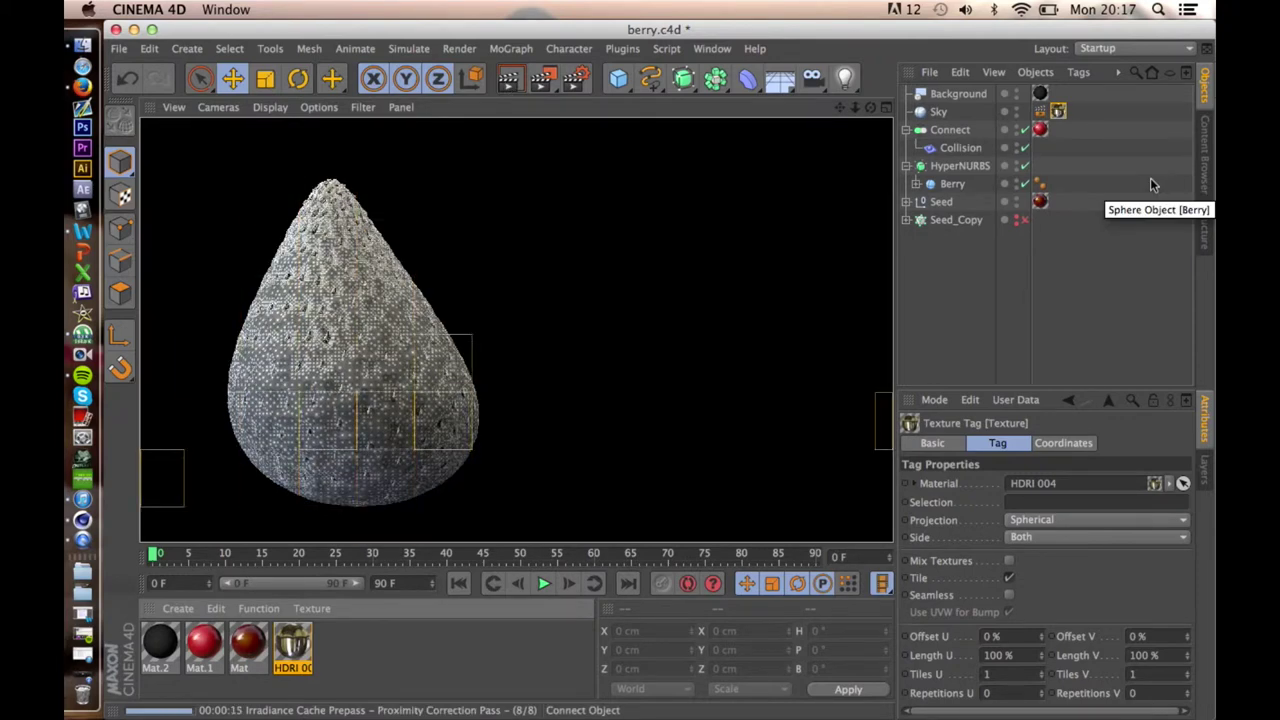
{"action": "left_click", "coordinate": [1040, 111]}
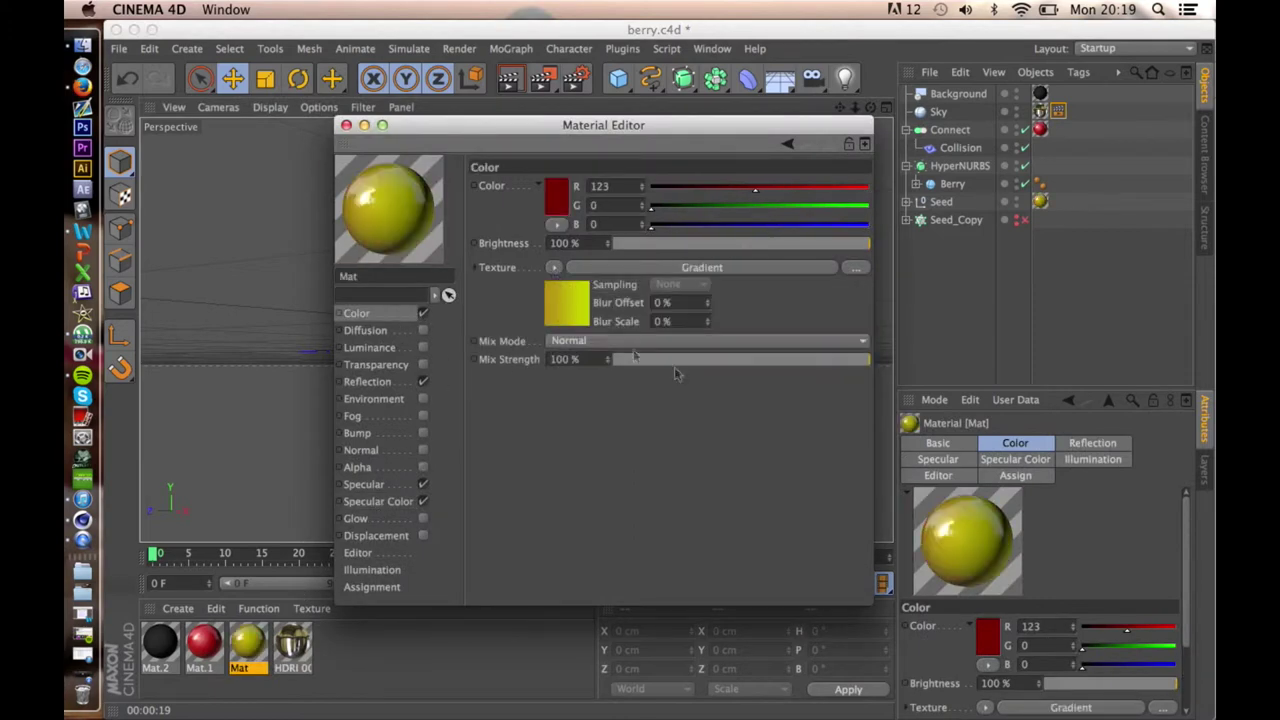
Blend the seed colour to about 50% Mix Strength and add a camera framing the berry
{"action": "left_click_drag", "start_coordinate": [675, 374], "coordinate": [742, 360]}
{"action": "key", "text": "ctrl+r"}
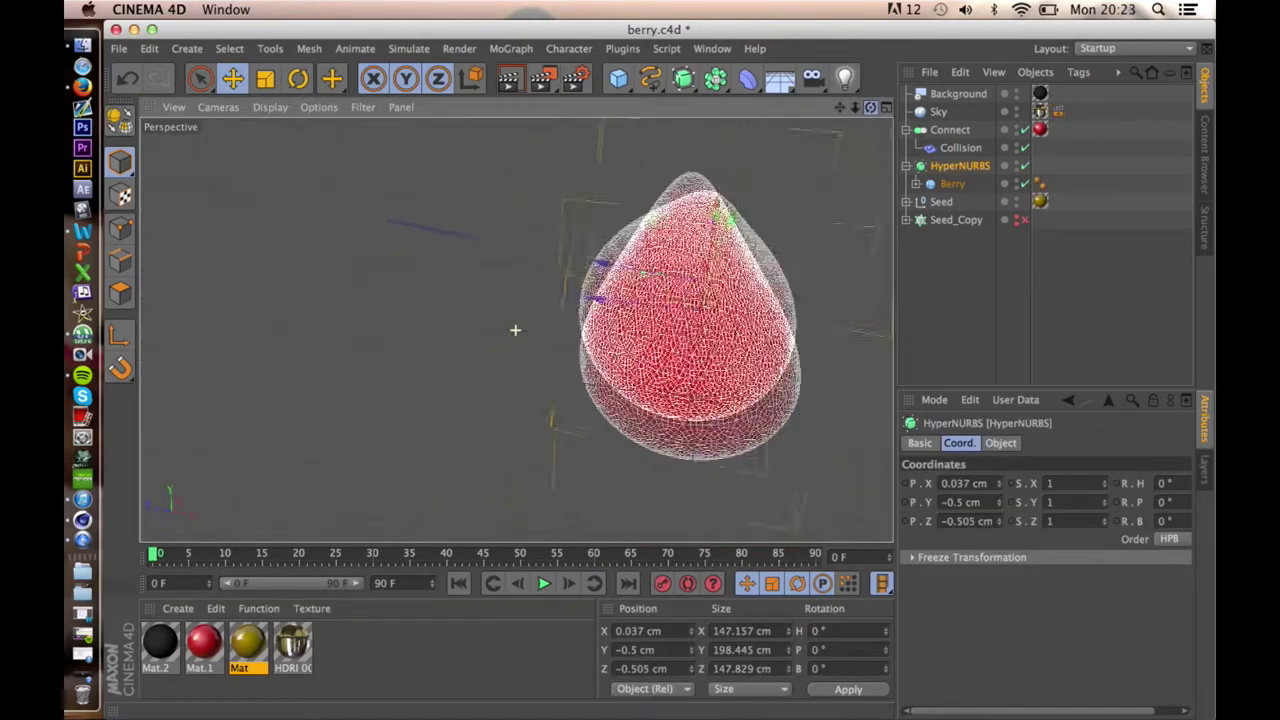
{"action": "left_click", "coordinate": [812, 78]}
{"action": "mouse_move", "coordinate": [843, 116]}
{"action": "left_mouse_down"}
{"action": "mouse_move", "coordinate": [866, 115]}
{"action": "mouse_move", "coordinate": [515, 330]}
{"action": "mouse_move", "coordinate": [862, 112]}
{"action": "mouse_move", "coordinate": [842, 108]}
{"action": "left_mouse_up"}
Set the HyperNURBS render subdivision to 4 and render the view
{"action": "left_click", "coordinate": [960, 184]}
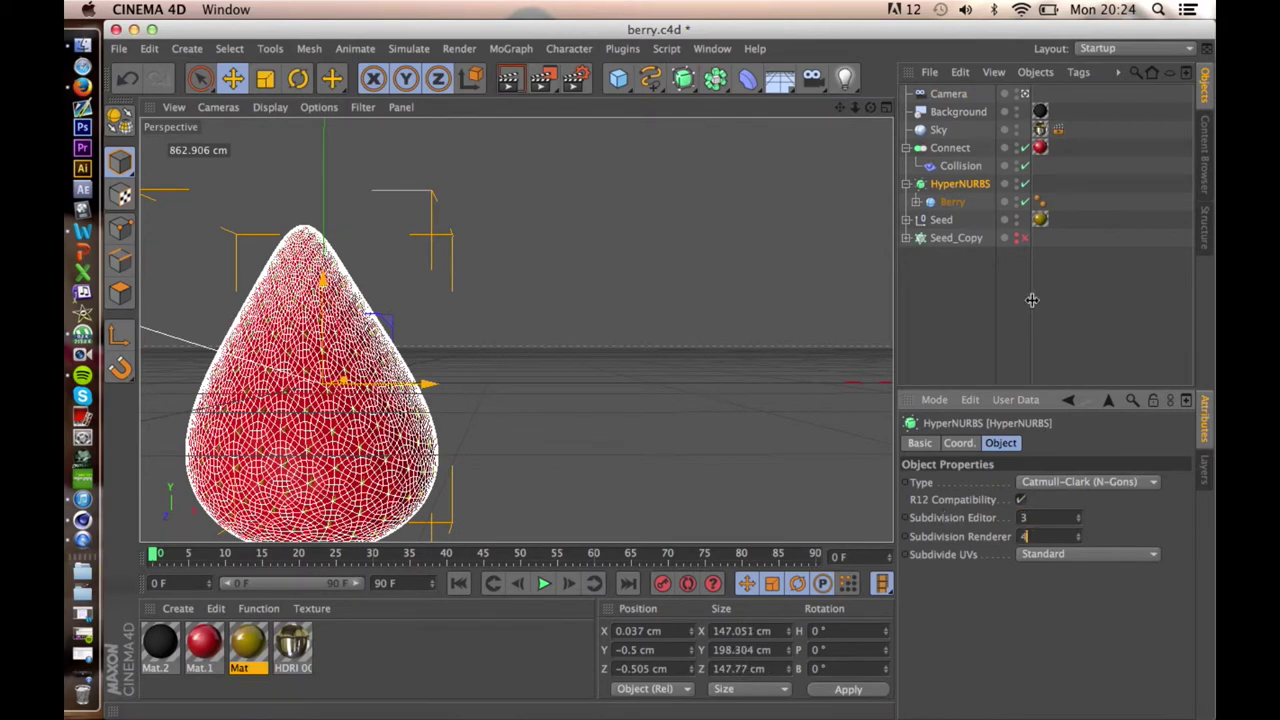
{"action": "key", "text": "Return"}
{"action": "left_click", "coordinate": [511, 80]}
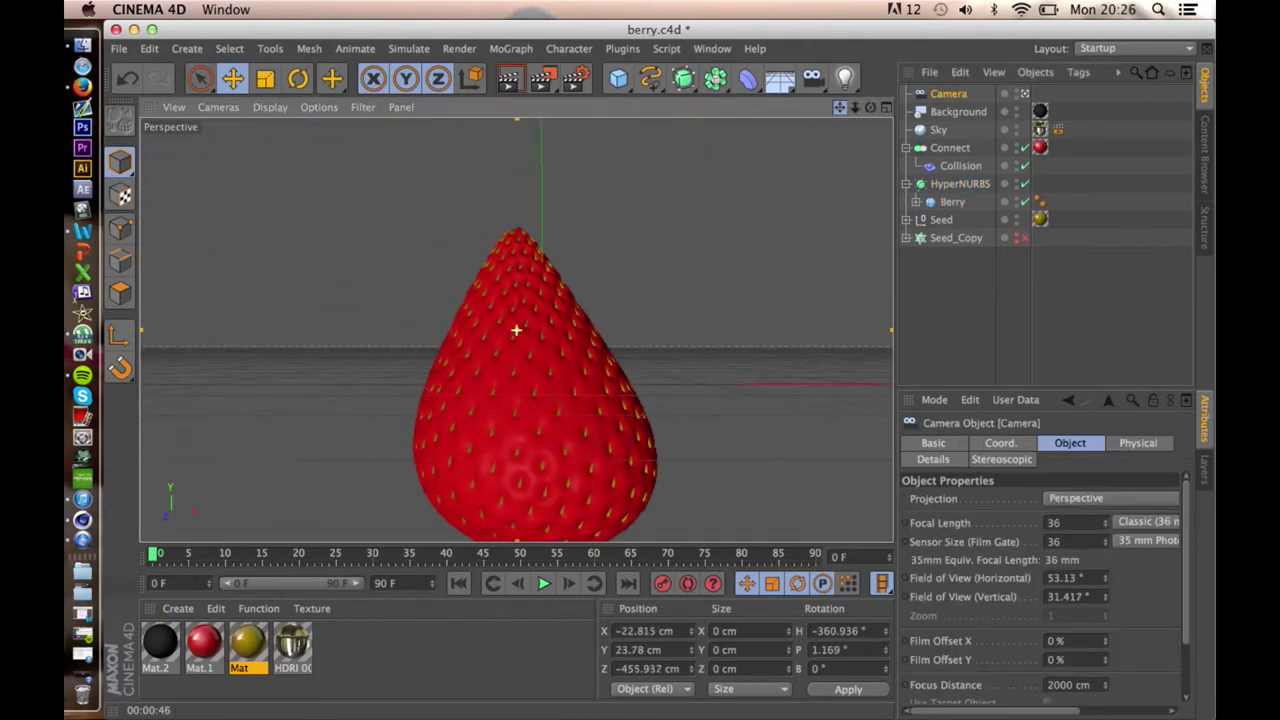
Save the render as PNG named berry on the Desktop and render to the Picture Viewer
{"action": "left_click", "coordinate": [577, 78]}
{"action": "left_click", "coordinate": [150, 107]}
{"action": "left_click", "coordinate": [515, 142]}
{"action": "left_click", "coordinate": [840, 124]}
{"action": "left_click", "coordinate": [423, 251]}
{"action": "type", "text": "berry"}
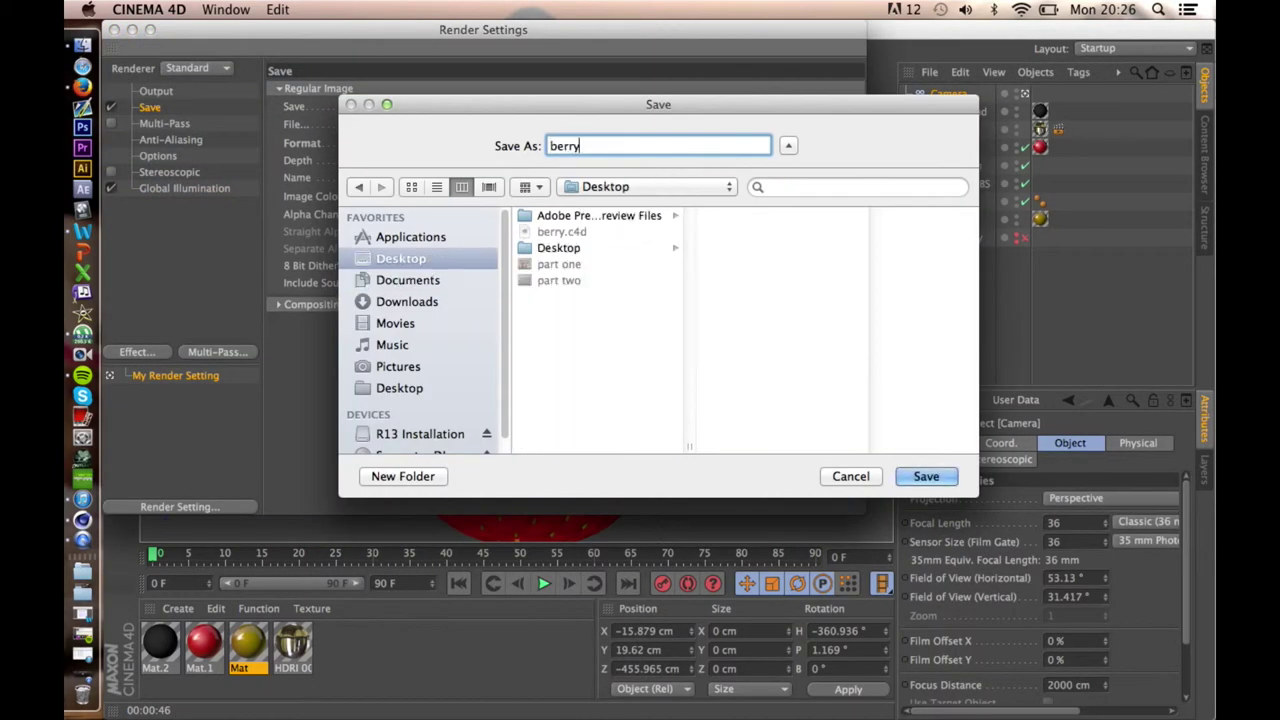
{"action": "left_click", "coordinate": [926, 474]}
{"action": "left_click", "coordinate": [114, 29]}
{"action": "left_click", "coordinate": [545, 80]}
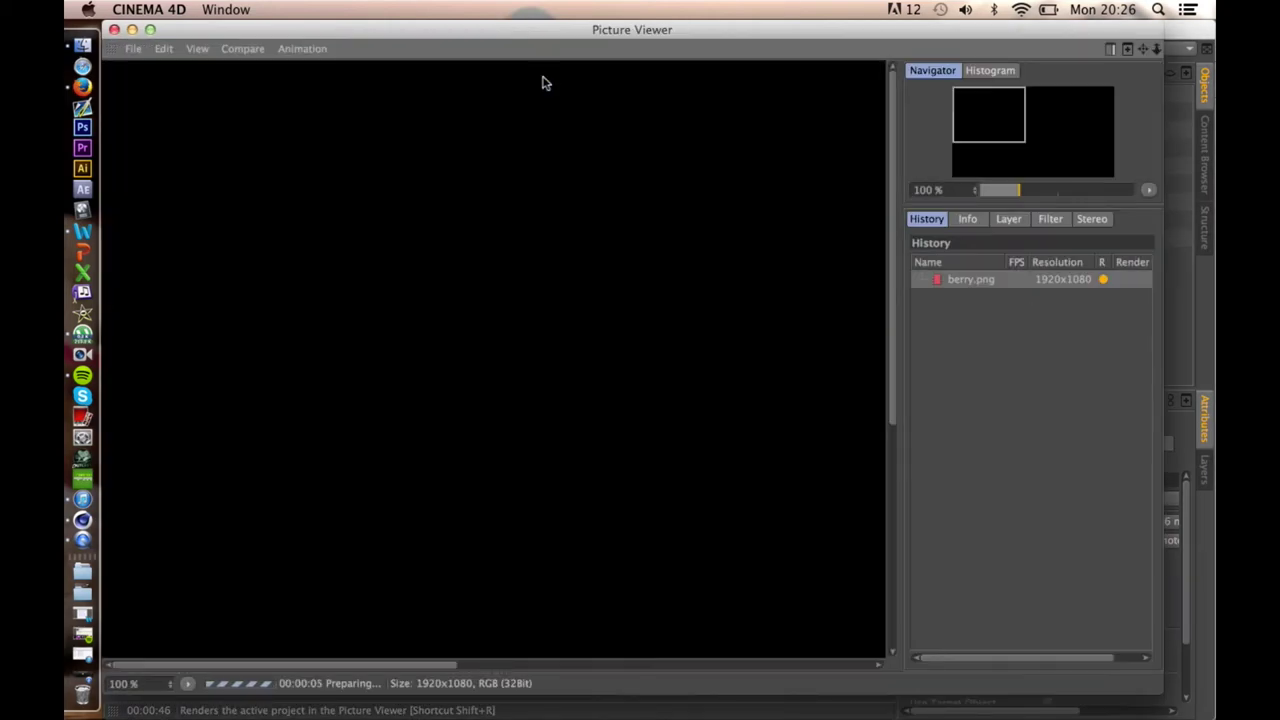